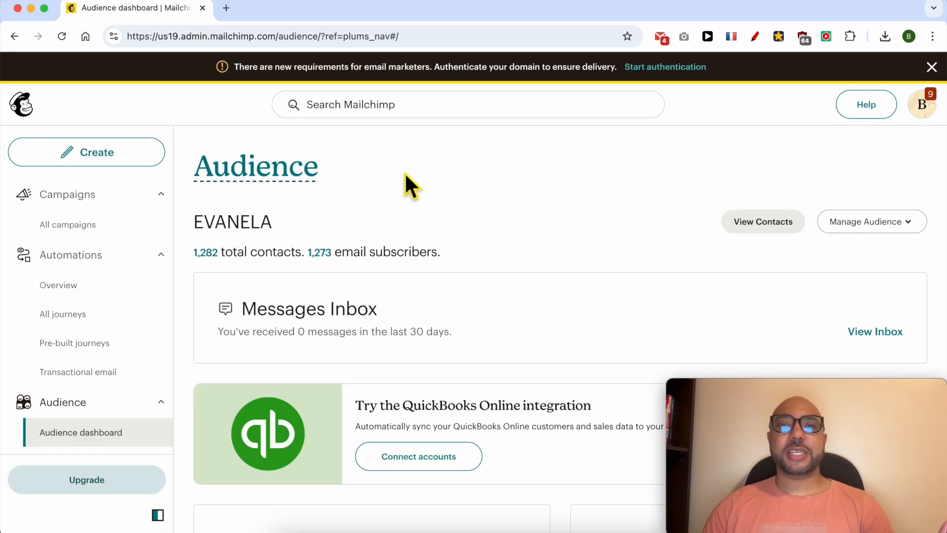
- Start a new landing page named with the owner's first name plus "Free Guide", using the EVANELA audience
{"action": "left_click", "coordinate": [125, 155]}
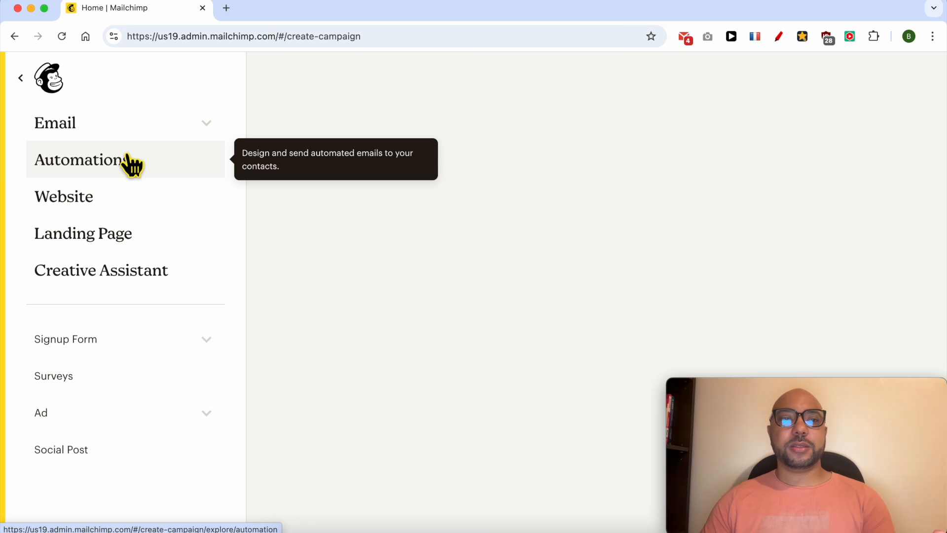
{"action": "left_click", "coordinate": [118, 241]}
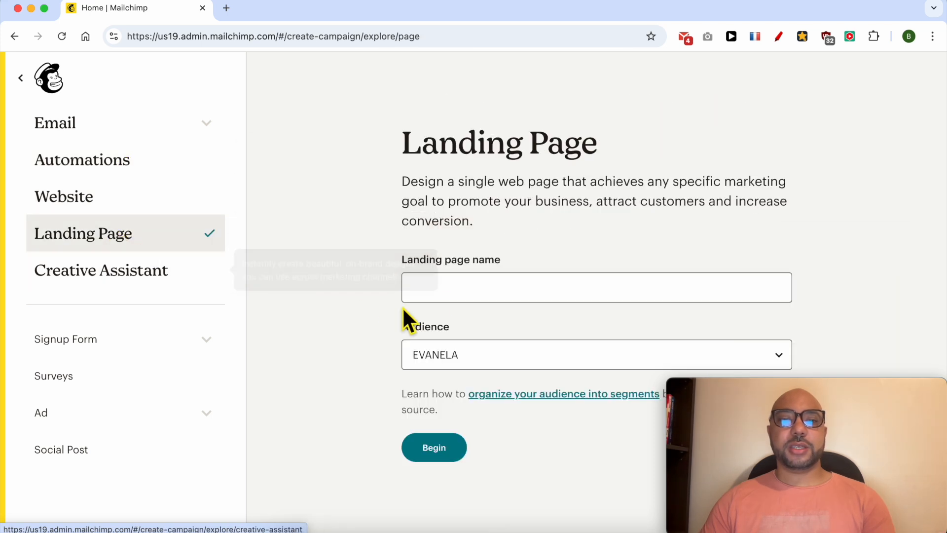
{"action": "left_click", "coordinate": [455, 297]}
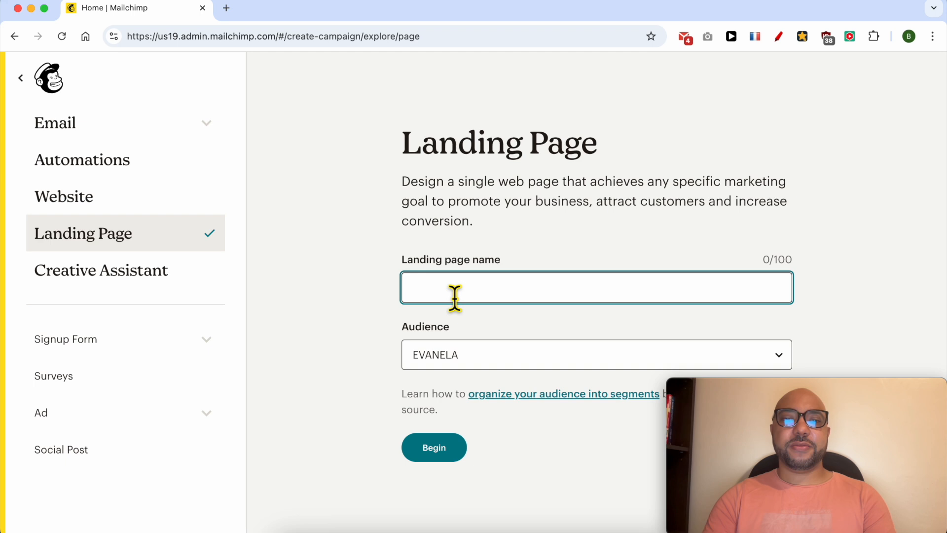
{"action": "type", "text": "Ben's Free Guide"}
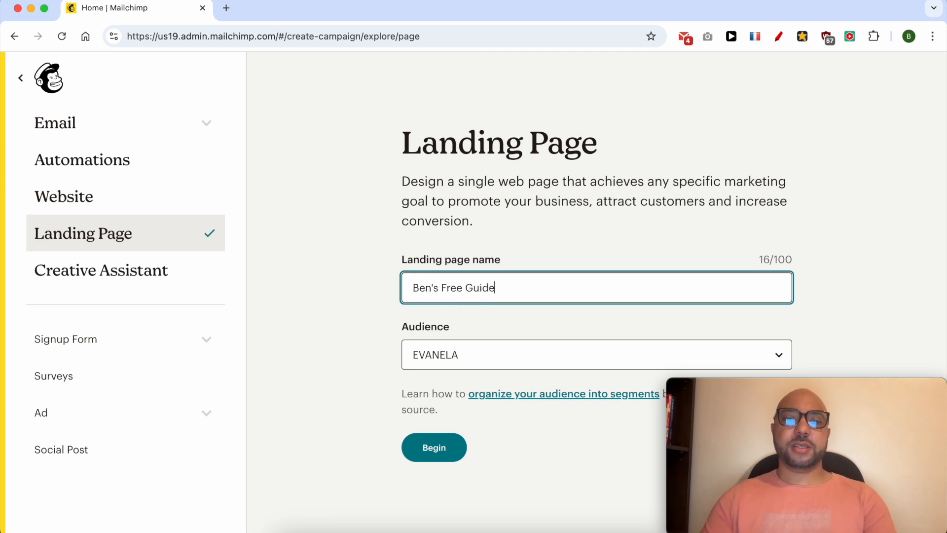
{"action": "left_click", "coordinate": [474, 356]}
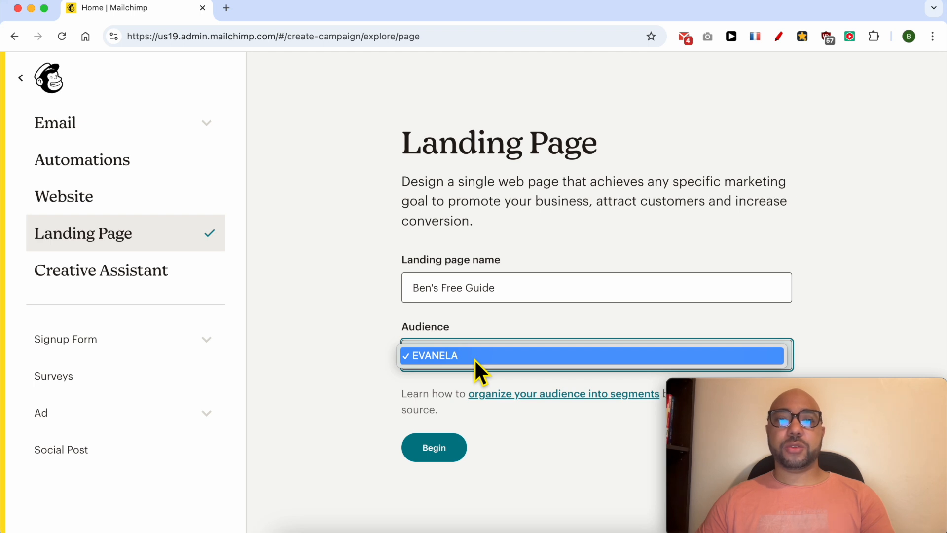
{"action": "left_click", "coordinate": [475, 358]}
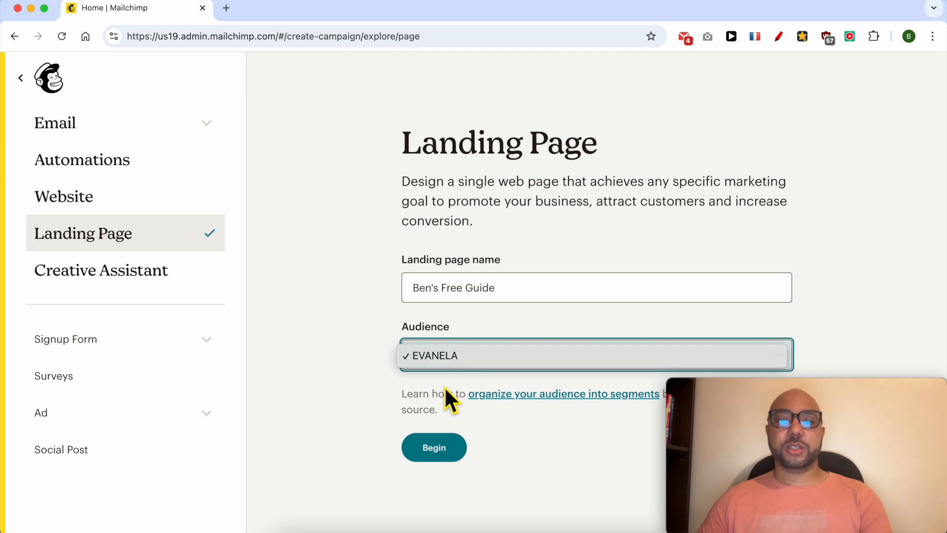
{"action": "left_click", "coordinate": [435, 449]}
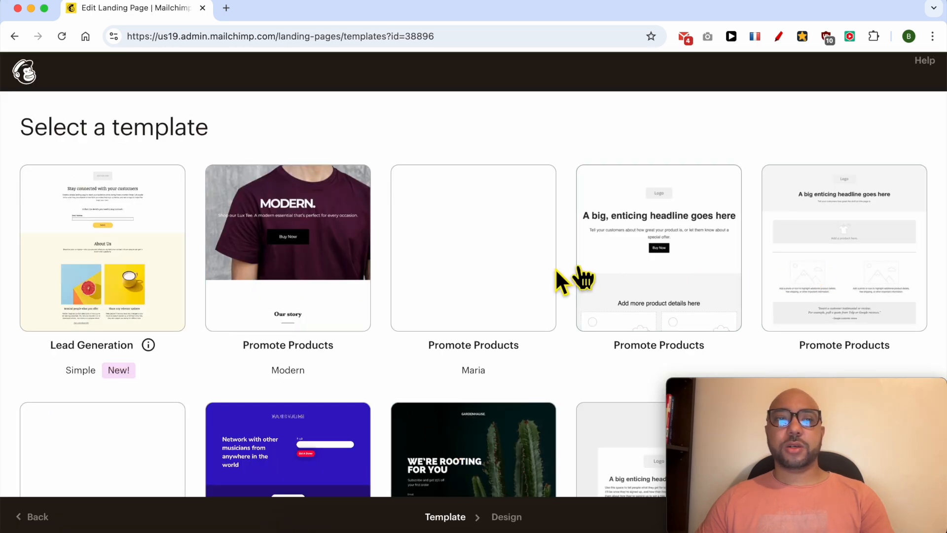
- Choose the Simple Lead Generation template for the landing page
{"action": "scroll", "coordinate": [811, 277], "scroll_direction": "down", "scroll_amount": 4}
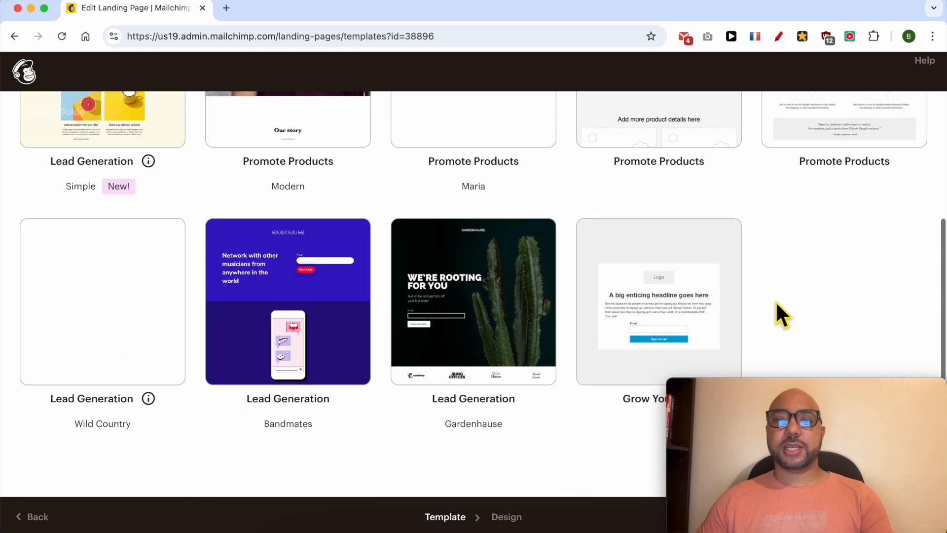
{"action": "scroll", "coordinate": [307, 360], "scroll_direction": "up", "scroll_amount": 4}
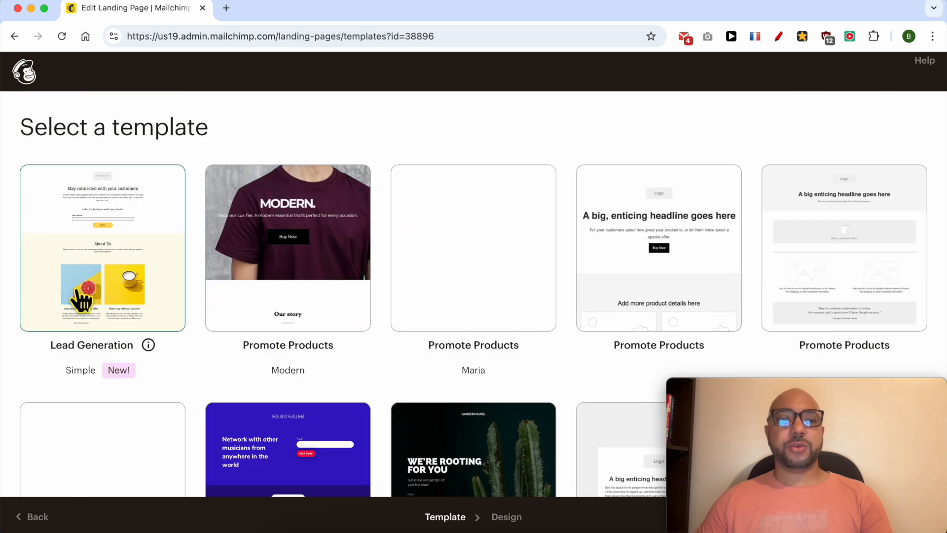
{"action": "left_click", "coordinate": [111, 252]}
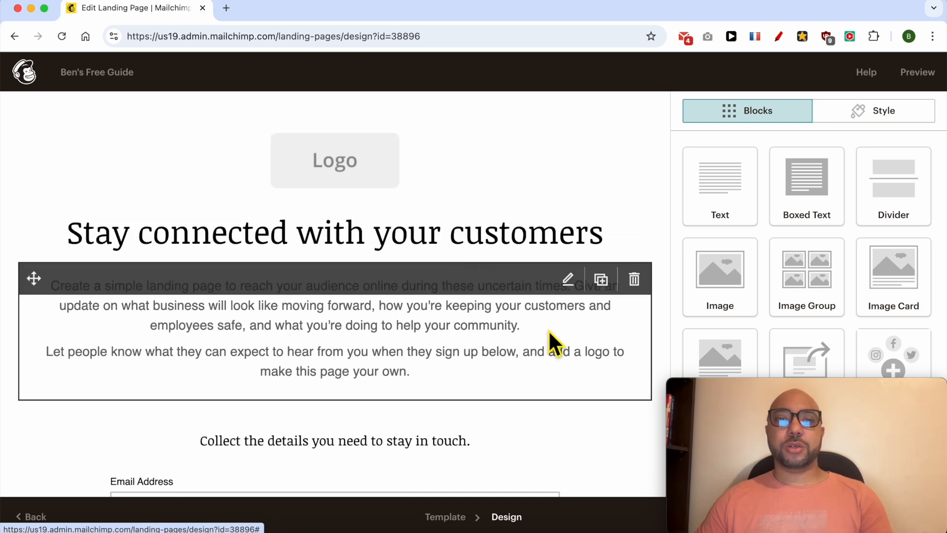
- Replace the logo placeholder with the red patterned carpet image and reduce its display size to about a quarter
{"action": "left_click", "coordinate": [371, 173]}
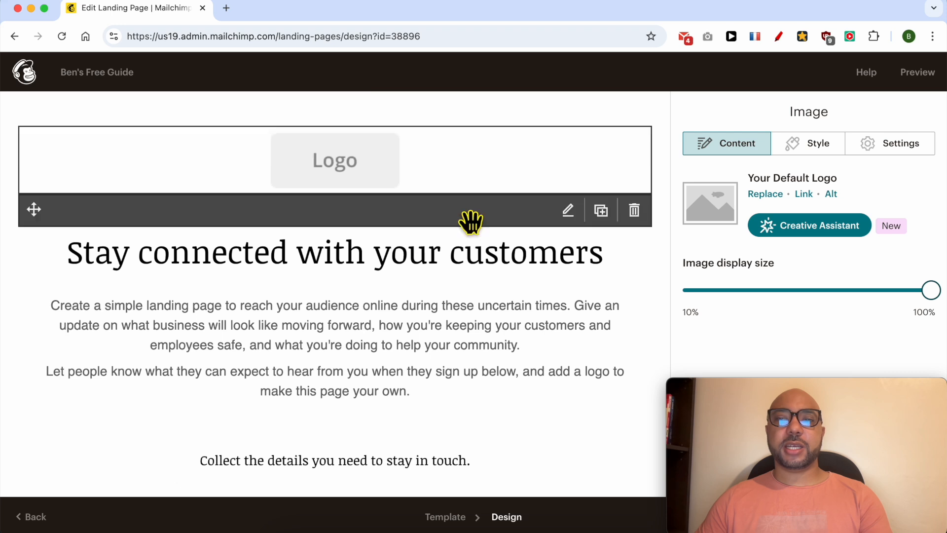
{"action": "left_click_drag", "start_coordinate": [823, 390], "coordinate": [165, 386]}
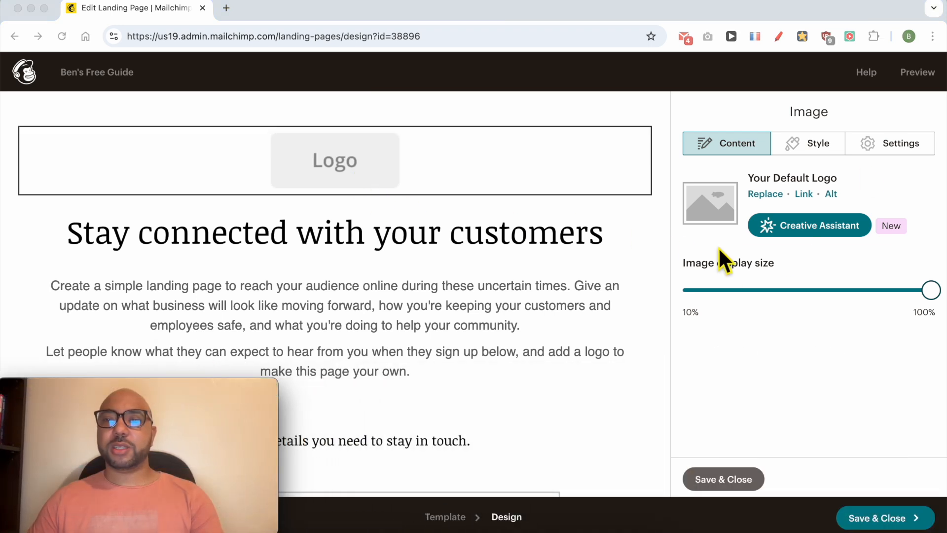
{"action": "left_click", "coordinate": [760, 210]}
{"action": "left_click", "coordinate": [764, 194]}
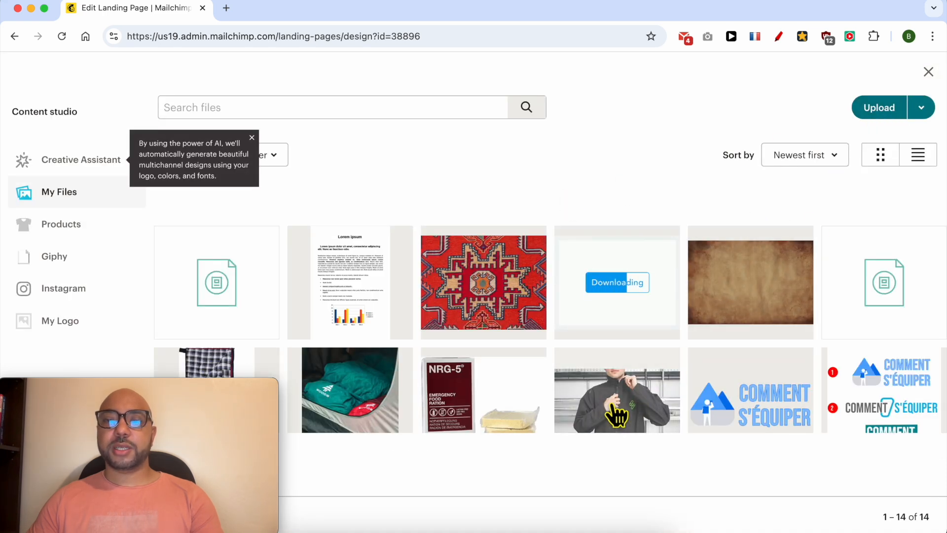
{"action": "left_click", "coordinate": [512, 296]}
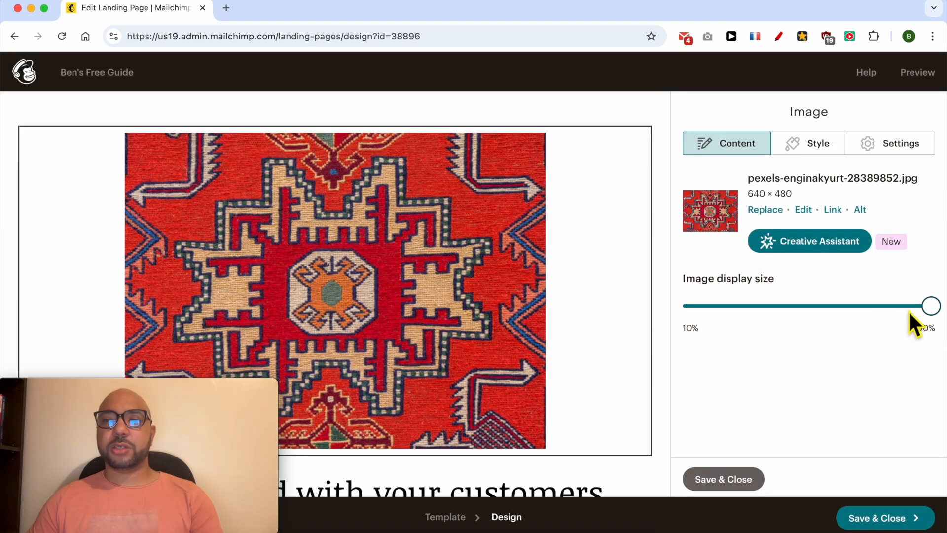
{"action": "left_click_drag", "start_coordinate": [930, 307], "coordinate": [734, 311]}
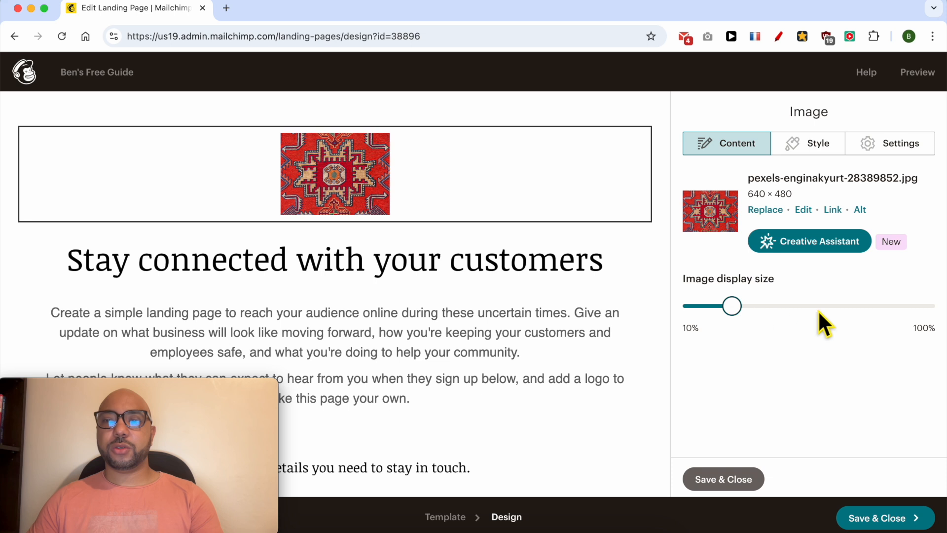
- Examine the link types that can be assigned to the logo image without adding a link
{"action": "left_click", "coordinate": [834, 212]}
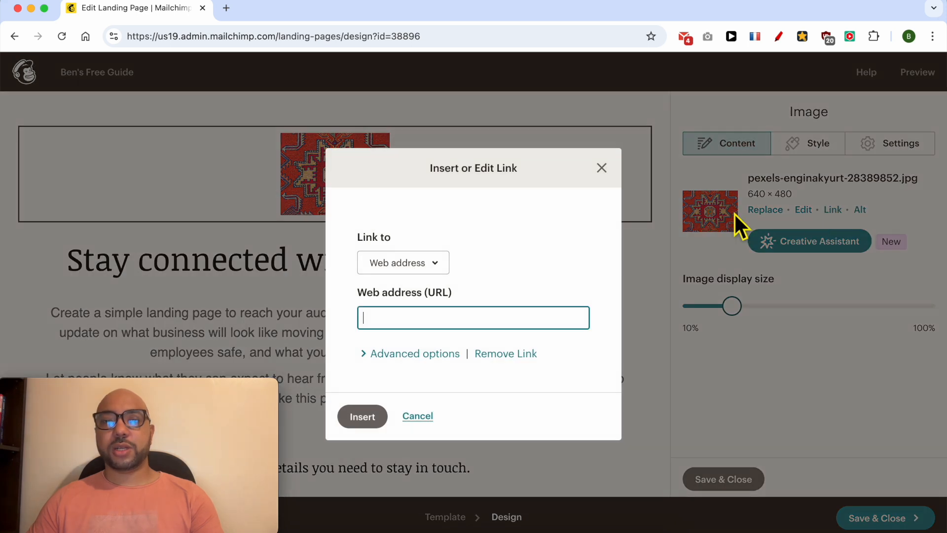
{"action": "left_click", "coordinate": [422, 254]}
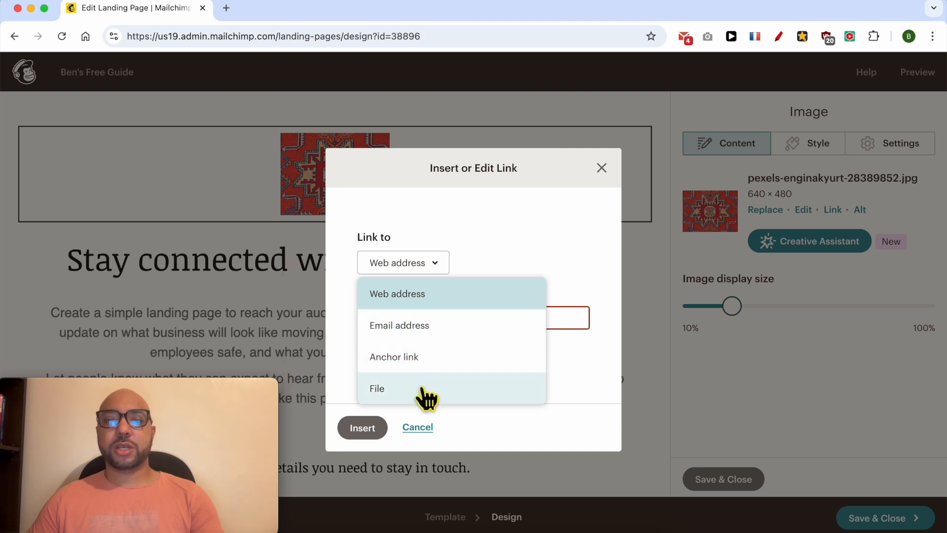
{"action": "left_click", "coordinate": [514, 438]}
{"action": "left_click", "coordinate": [602, 167]}
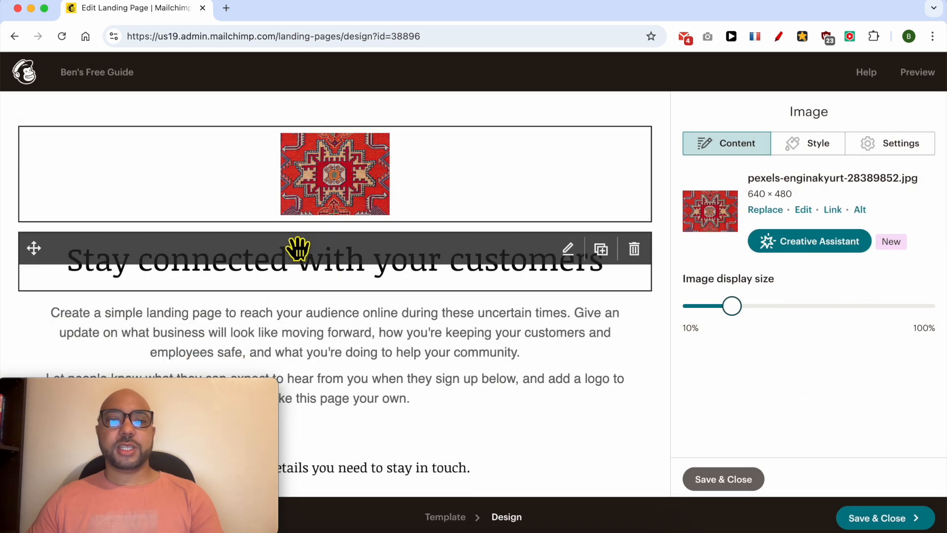
- Replace the main heading text with "Check out me free Guide below"
{"action": "left_click", "coordinate": [334, 269]}
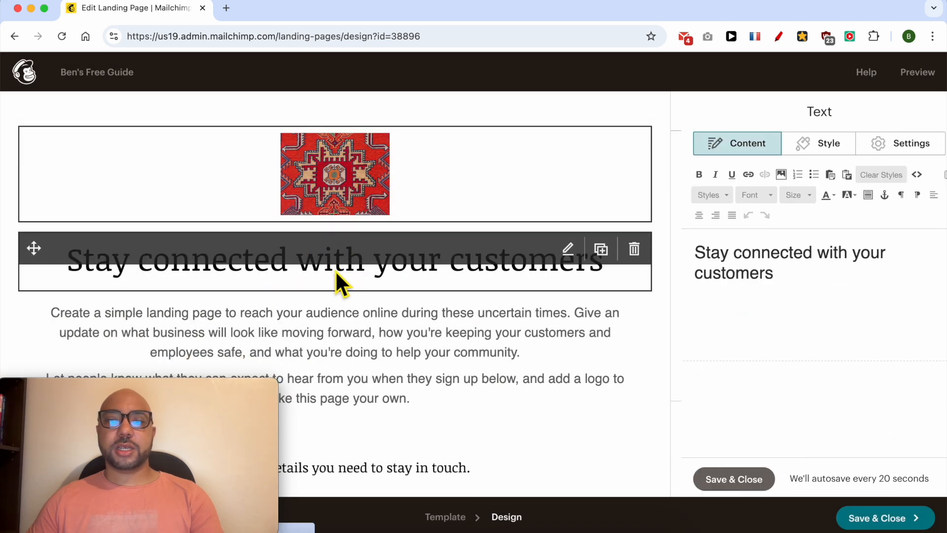
{"action": "triple_click", "coordinate": [712, 270]}
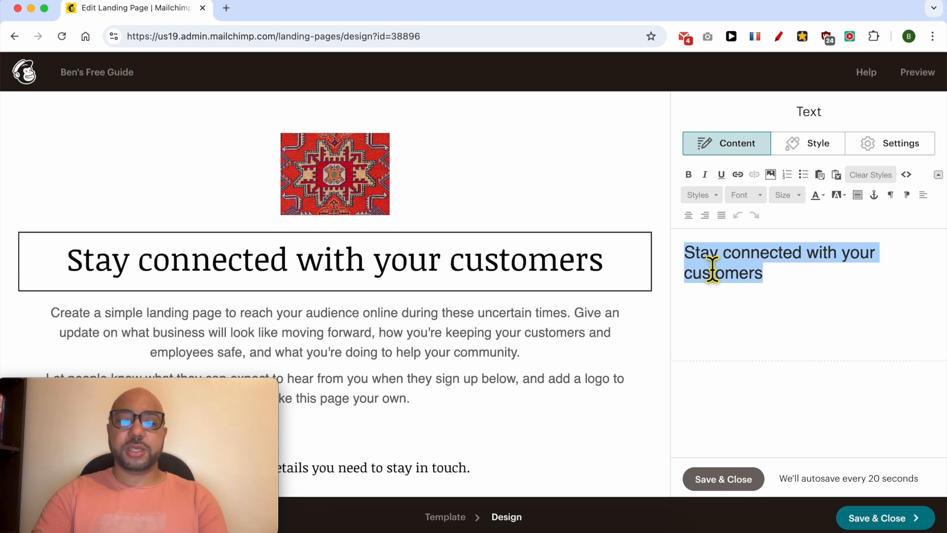
{"action": "type", "text": "Check out me free Guide below"}
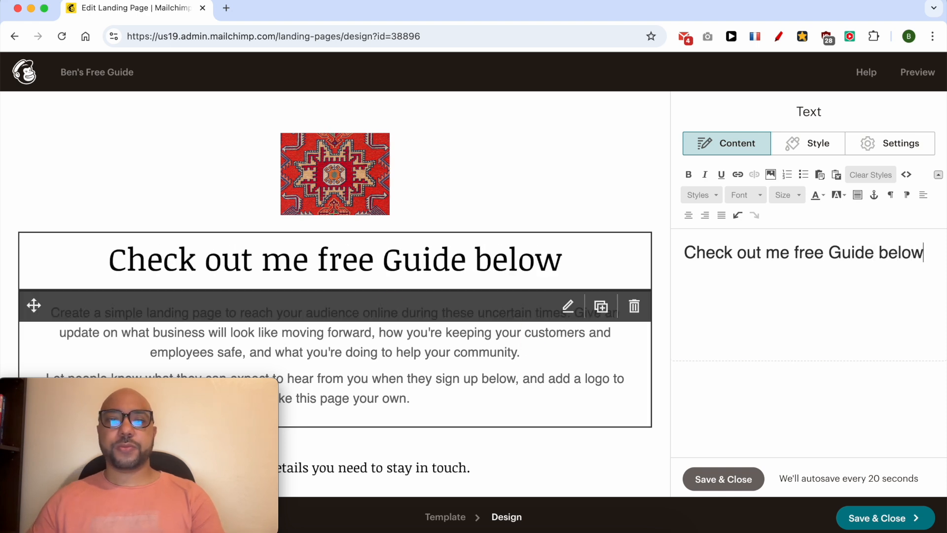
- Insert an empty line after the first paragraph of the intro text block below the heading
{"action": "scroll", "coordinate": [499, 321], "scroll_direction": "down", "scroll_amount": 3}
{"action": "left_click", "coordinate": [401, 251]}
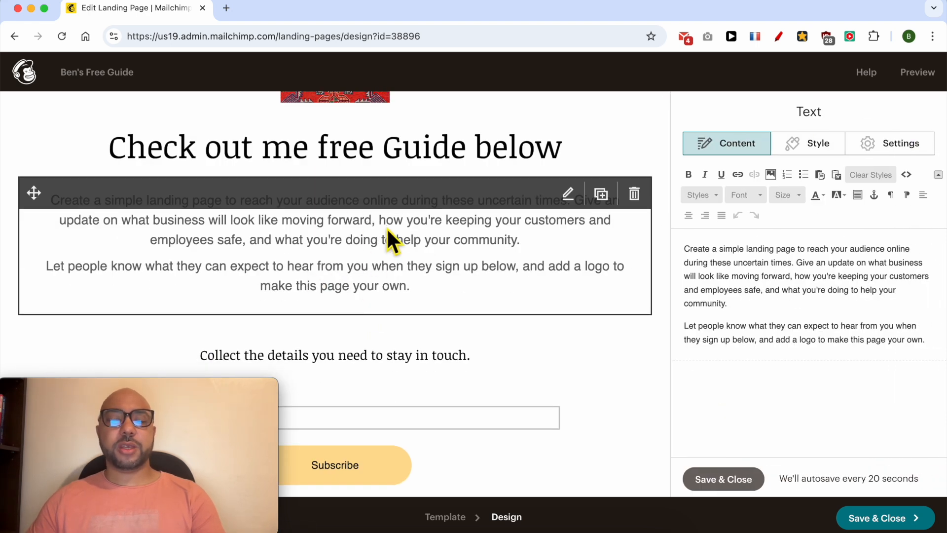
{"action": "triple_click", "coordinate": [741, 263]}
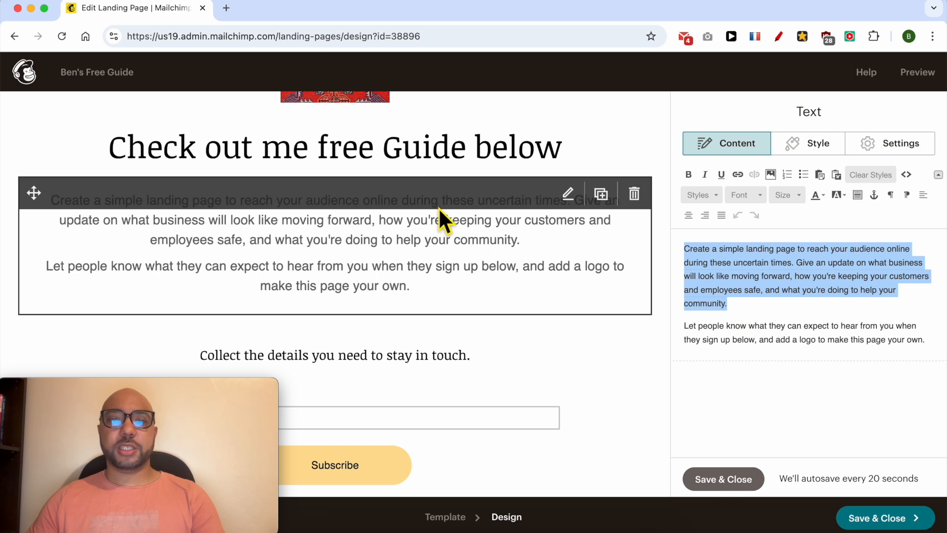
{"action": "triple_click", "coordinate": [778, 275]}
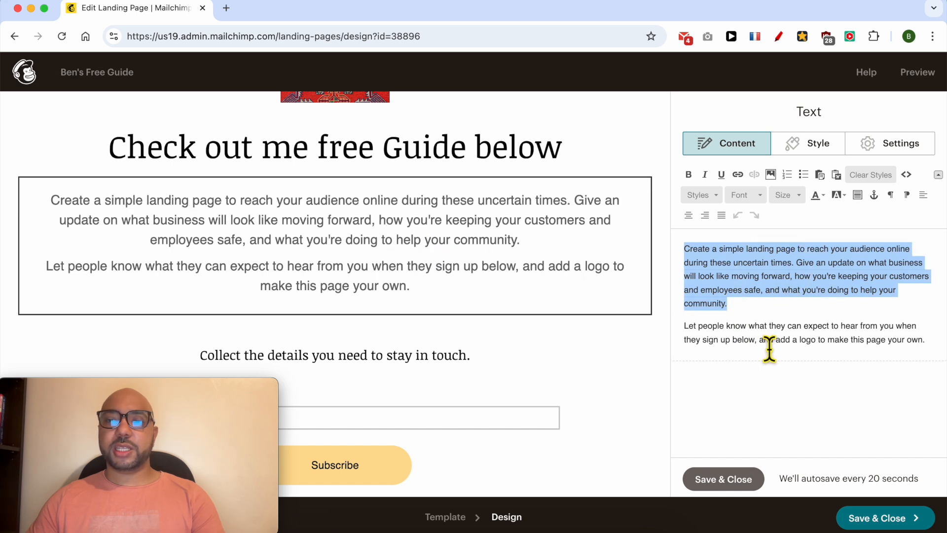
{"action": "left_click_drag", "start_coordinate": [769, 348], "coordinate": [796, 345]}
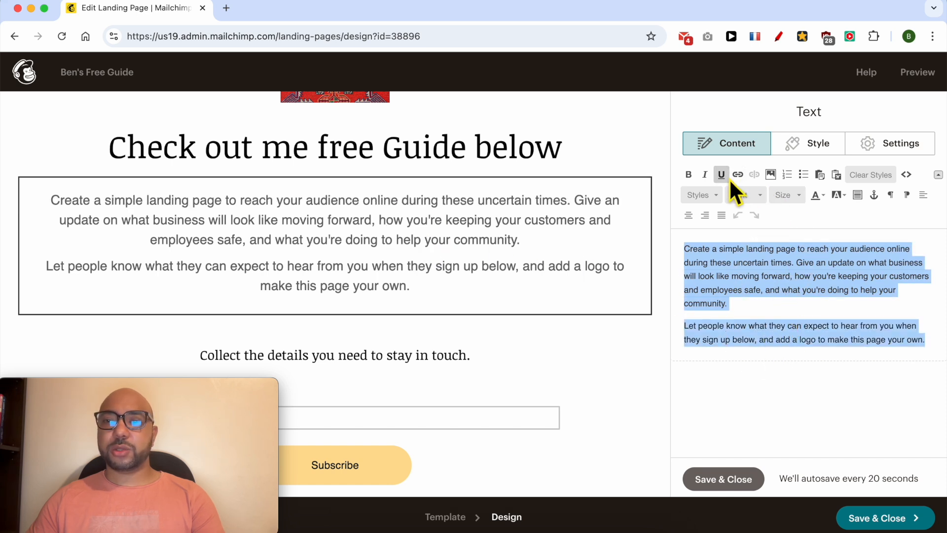
{"action": "left_click_drag", "start_coordinate": [776, 249], "coordinate": [748, 252]}
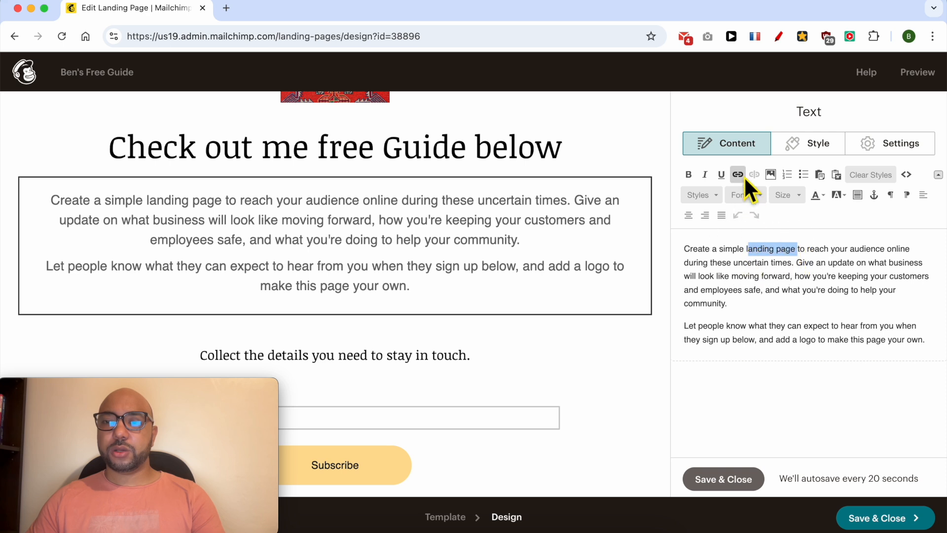
{"action": "left_click", "coordinate": [774, 292]}
{"action": "key", "text": "Return"}
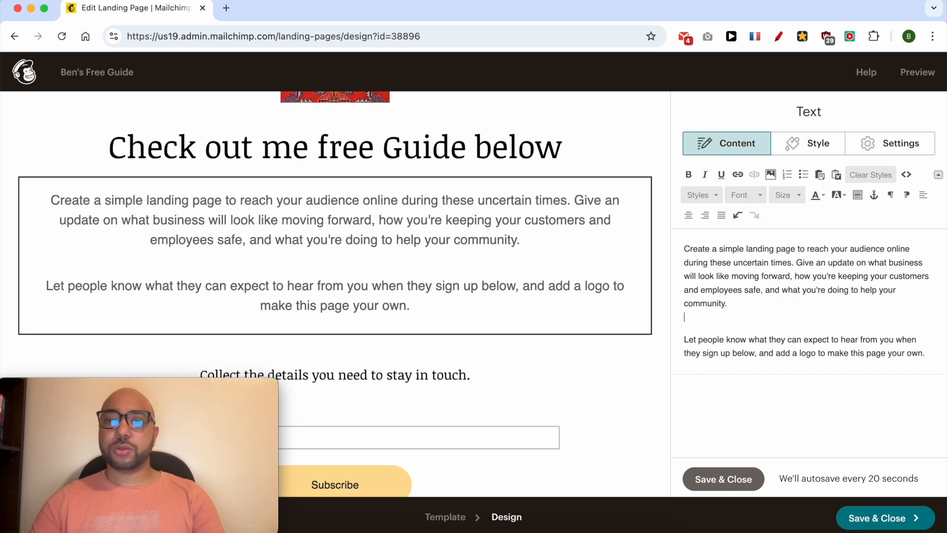
- Insert download.gif on the empty line of the intro text, 198 wide with proportions kept, set to open in a new window
{"action": "left_click", "coordinate": [773, 176]}
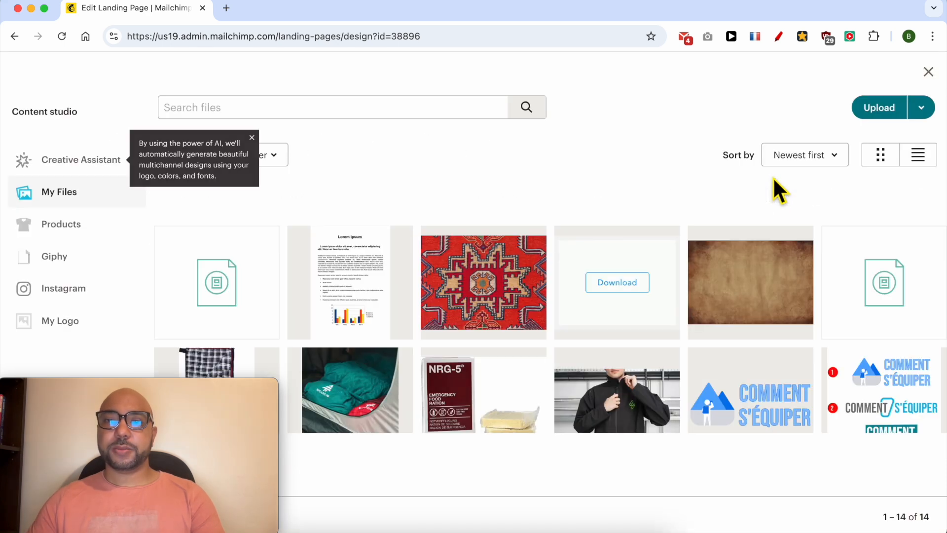
{"action": "left_click", "coordinate": [614, 248]}
{"action": "left_click", "coordinate": [917, 113]}
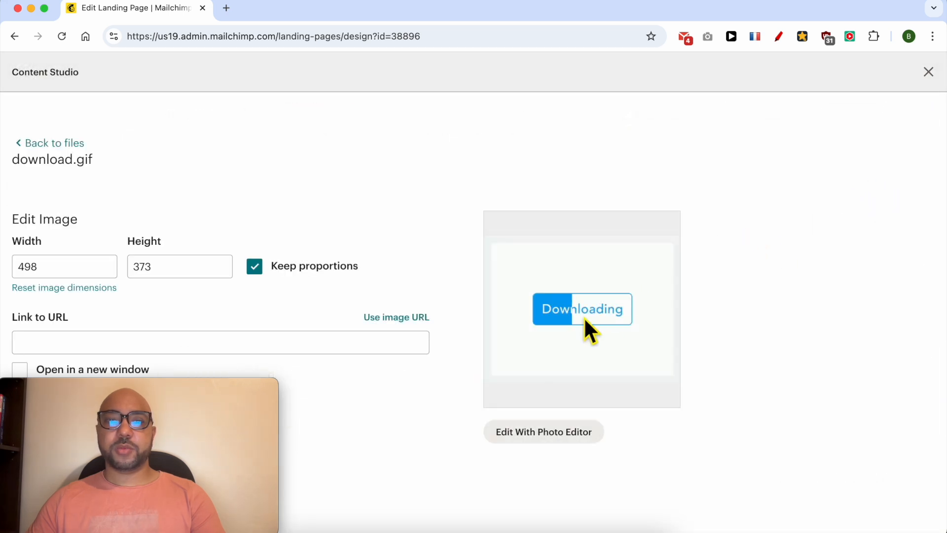
{"action": "left_click_drag", "start_coordinate": [210, 396], "coordinate": [872, 393]}
{"action": "left_click", "coordinate": [84, 272]}
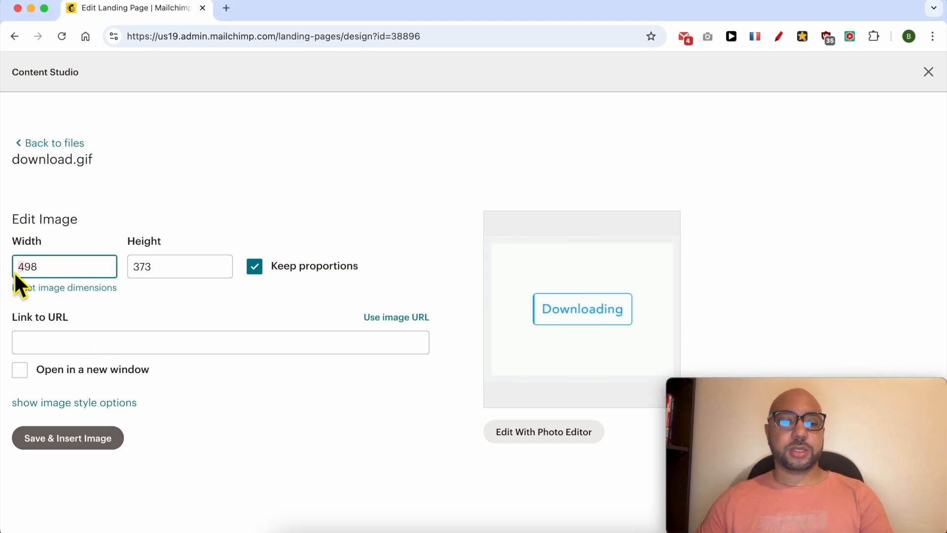
{"action": "type", "text": "1"}
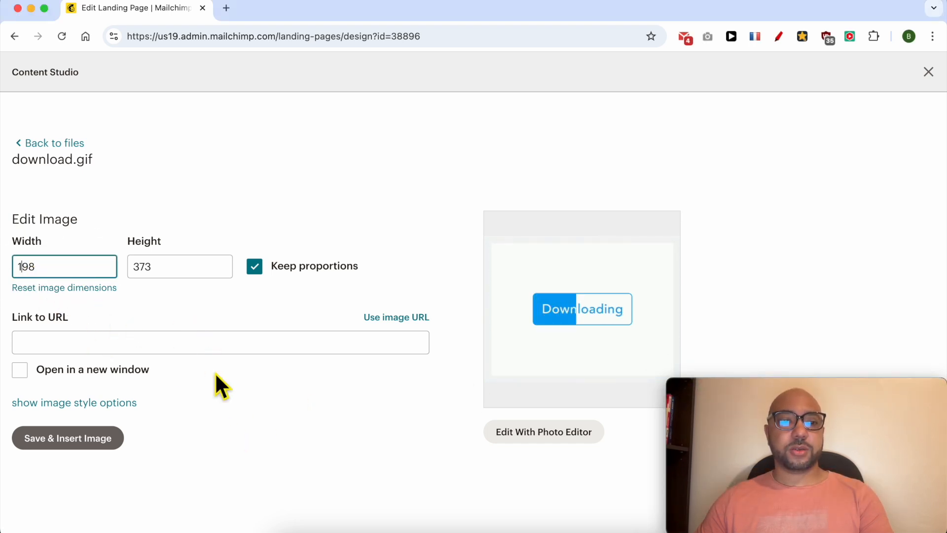
{"action": "left_click", "coordinate": [148, 366]}
{"action": "left_click", "coordinate": [61, 346]}
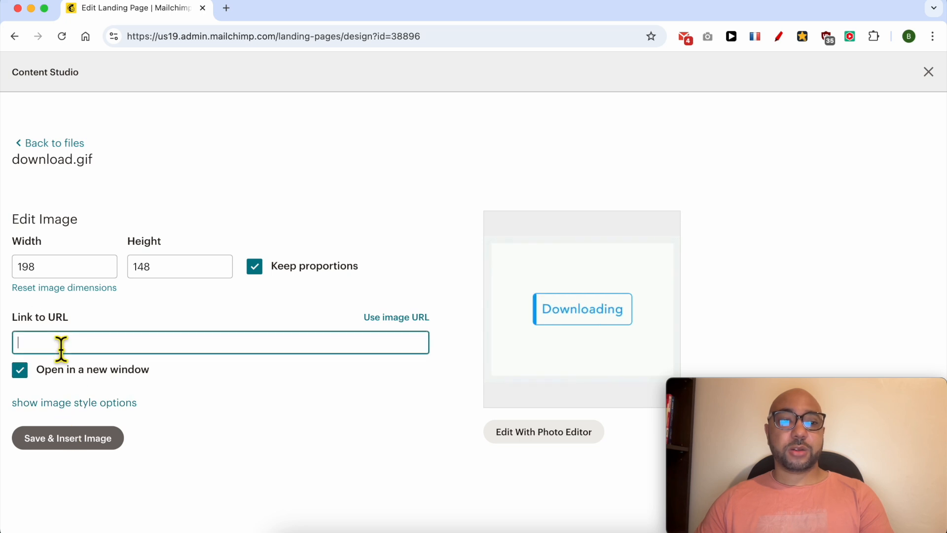
{"action": "left_click", "coordinate": [64, 442]}
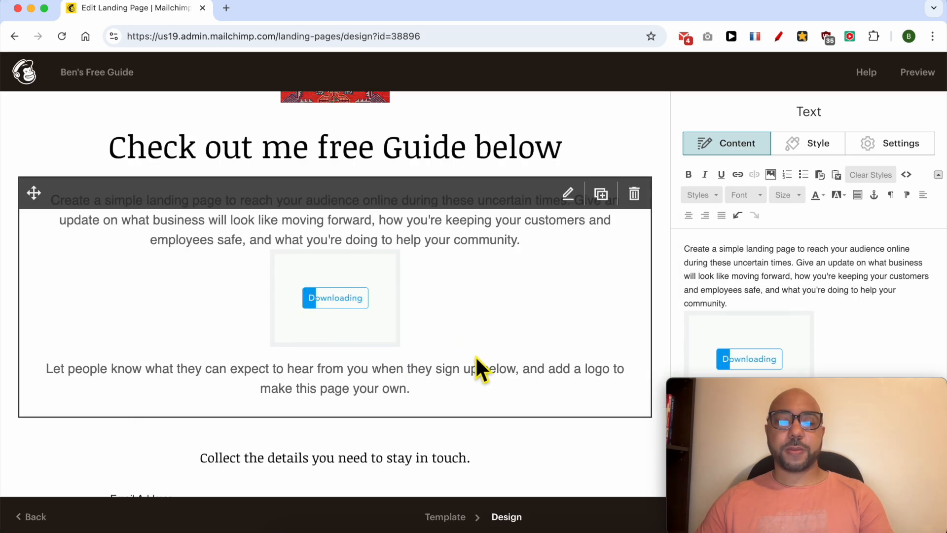
{"action": "left_click_drag", "start_coordinate": [819, 390], "coordinate": [152, 1]}
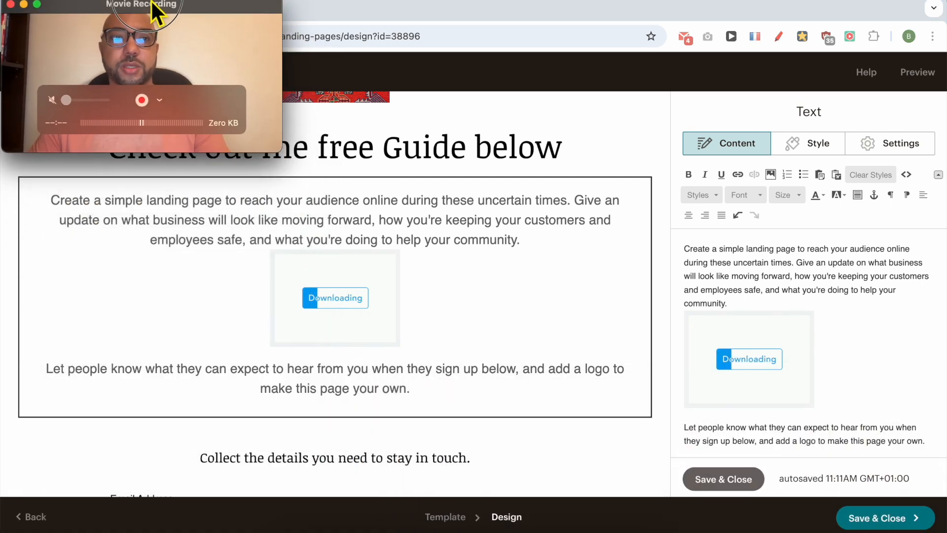
{"action": "scroll", "coordinate": [522, 364], "scroll_direction": "down", "scroll_amount": 4}
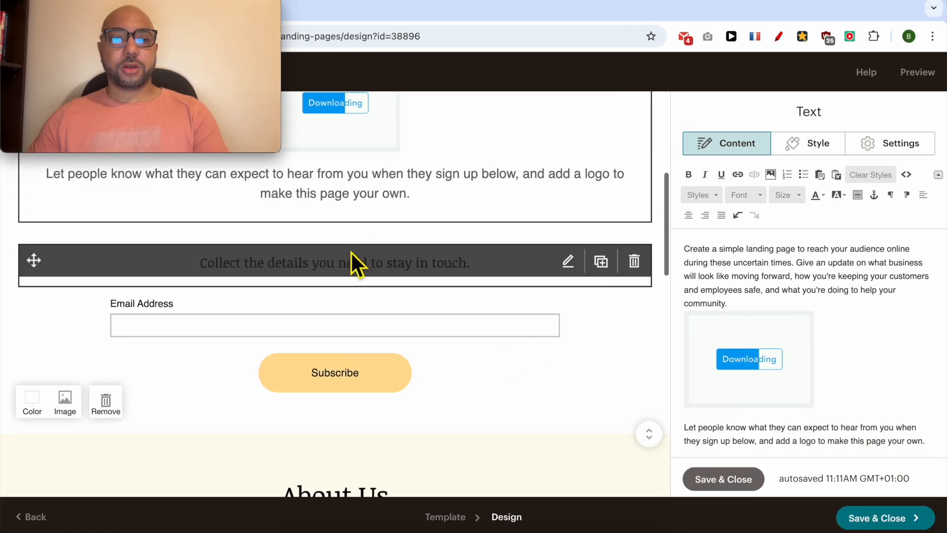
- Add First Name as a required field to the signup form
{"action": "left_click", "coordinate": [344, 329]}
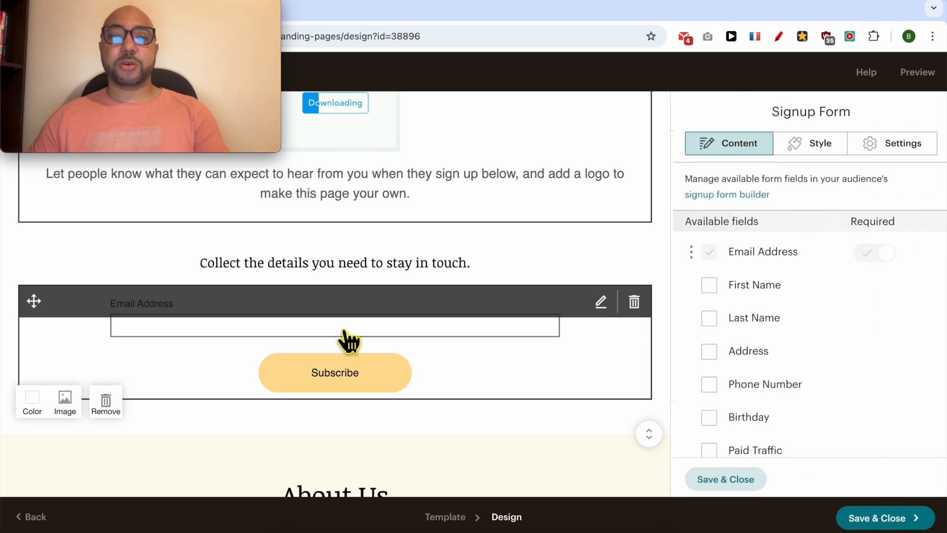
{"action": "left_click", "coordinate": [368, 327]}
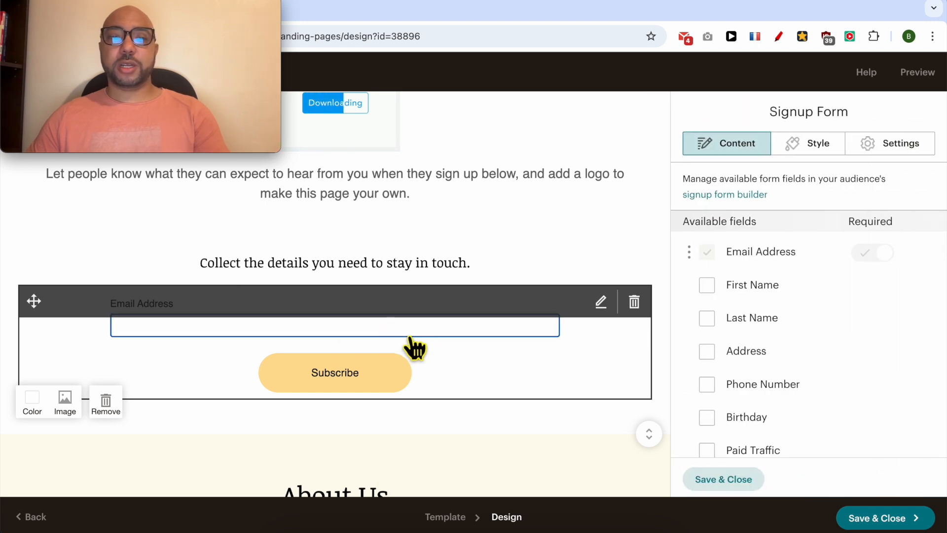
{"action": "left_click", "coordinate": [445, 360]}
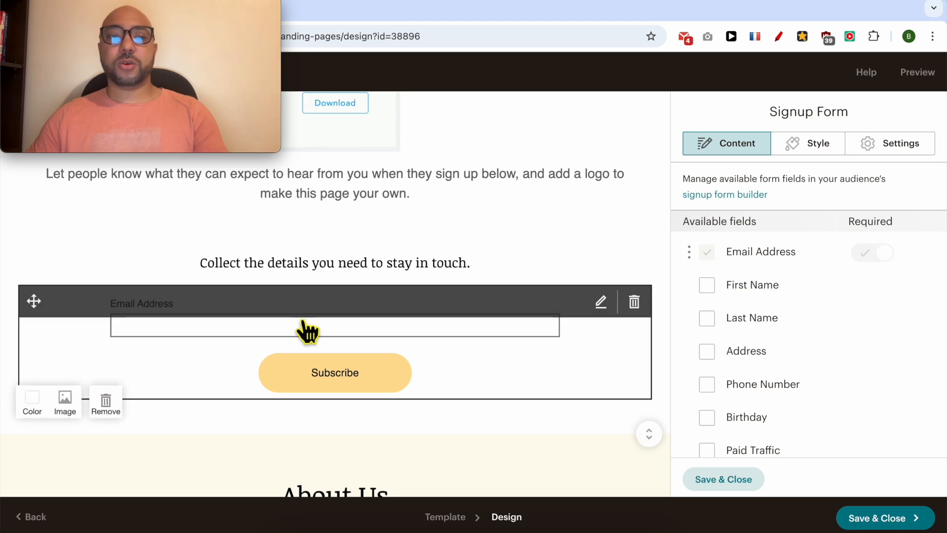
{"action": "left_click", "coordinate": [707, 287]}
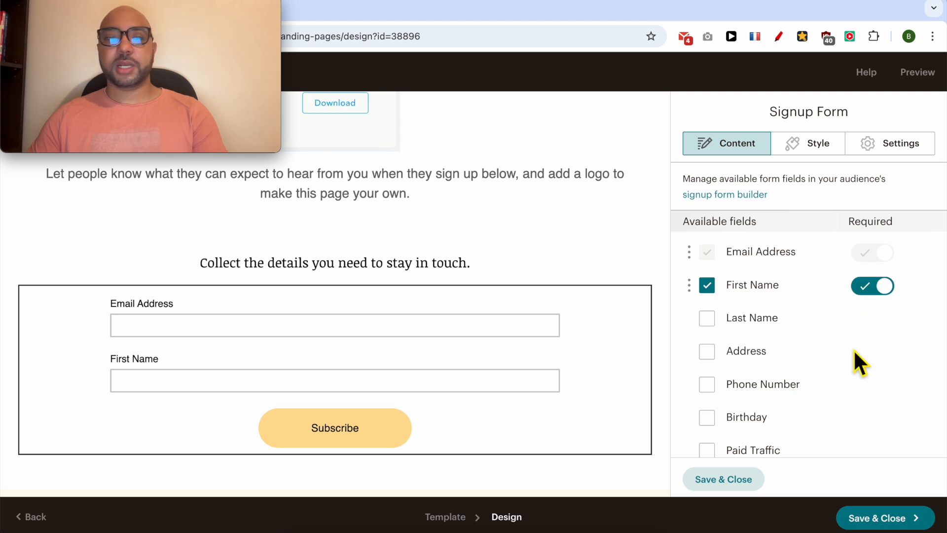
- Change the signup form's button text to "send it to me"
{"action": "scroll", "coordinate": [761, 369], "scroll_direction": "down", "scroll_amount": 2}
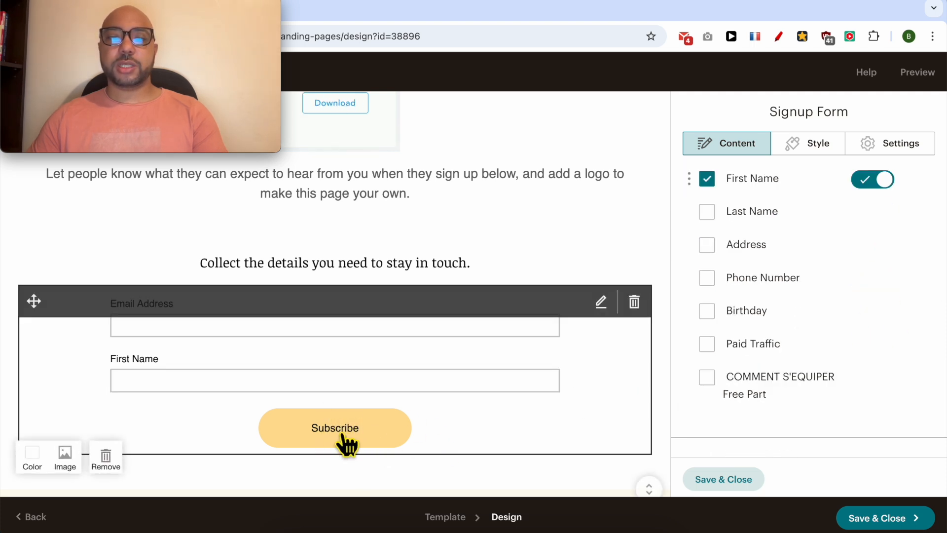
{"action": "scroll", "coordinate": [795, 368], "scroll_direction": "down", "scroll_amount": 5}
{"action": "scroll", "coordinate": [795, 365], "scroll_direction": "down", "scroll_amount": 3}
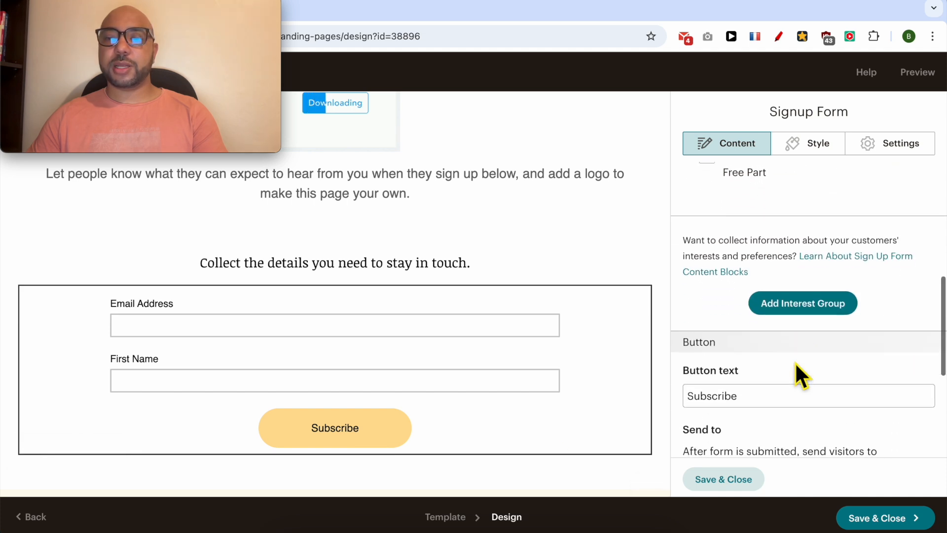
{"action": "left_click", "coordinate": [758, 368]}
{"action": "double_click", "coordinate": [759, 368]}
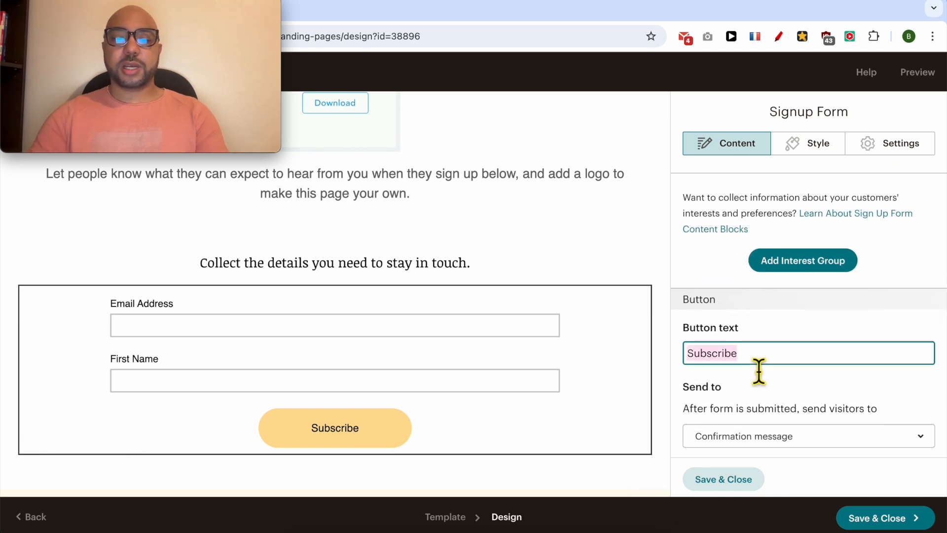
{"action": "type", "text": "Donwload"}
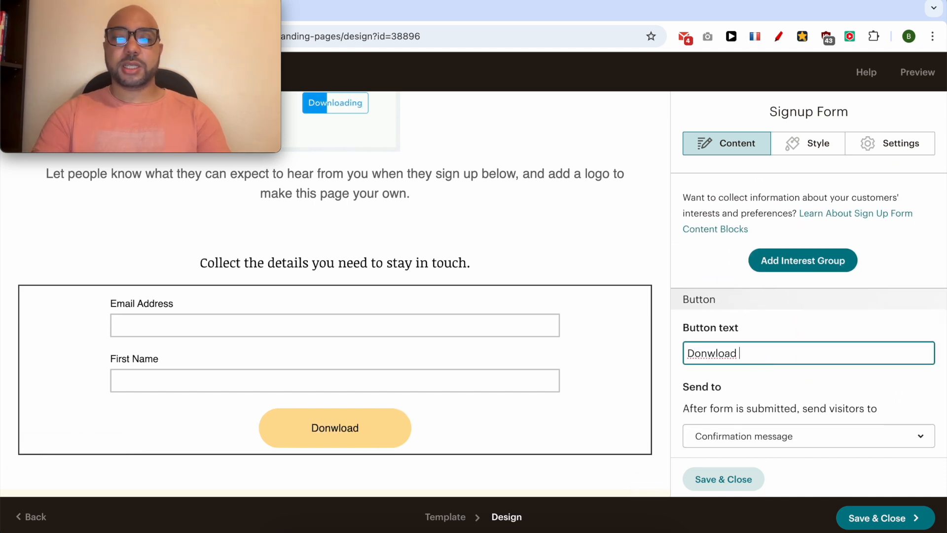
{"action": "type", "text": "send it"}
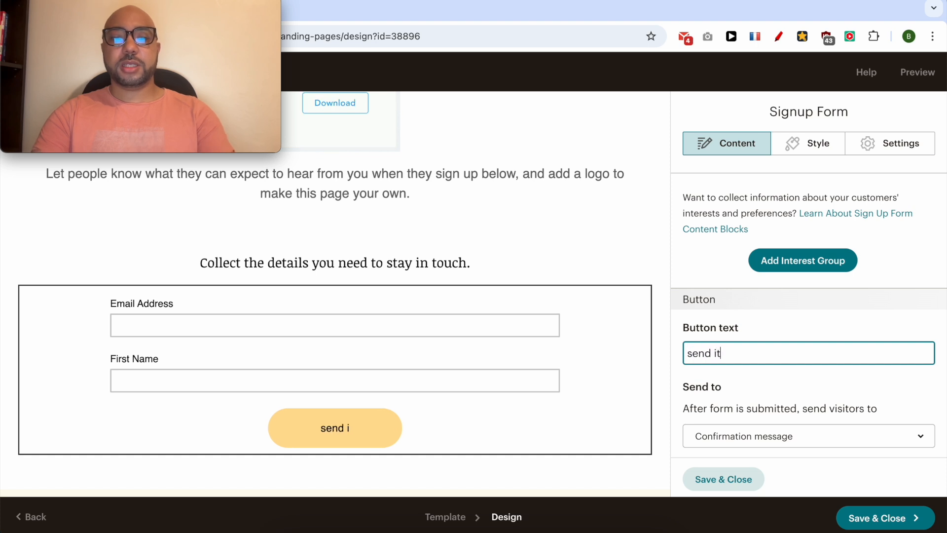
{"action": "type", "text": " to me"}
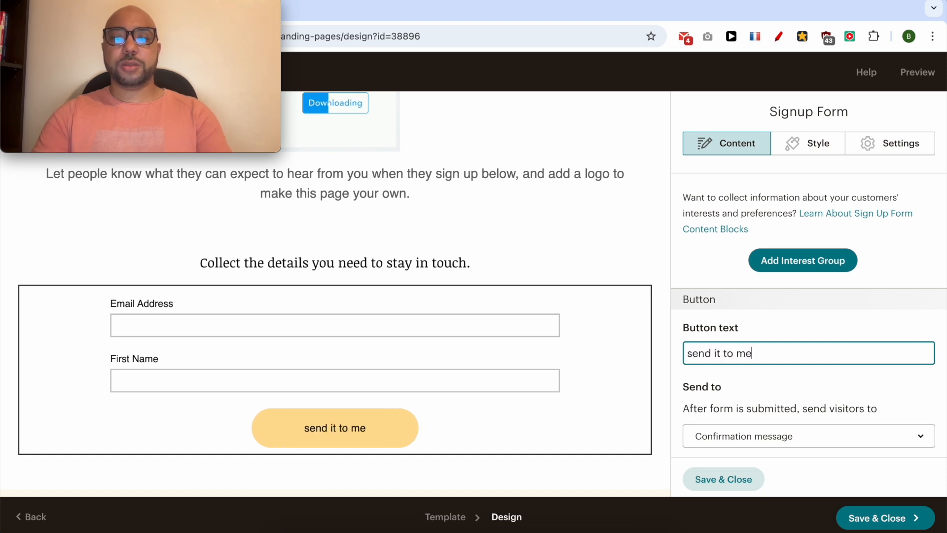
- Try Web address as the destination for visitors after they submit the signup form
{"action": "scroll", "coordinate": [776, 346], "scroll_direction": "down", "scroll_amount": 4}
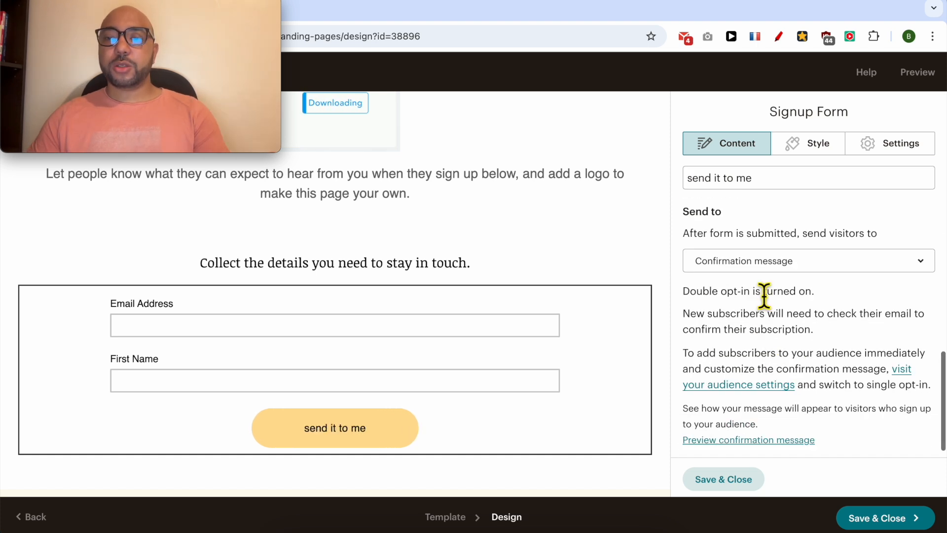
{"action": "left_click", "coordinate": [758, 267]}
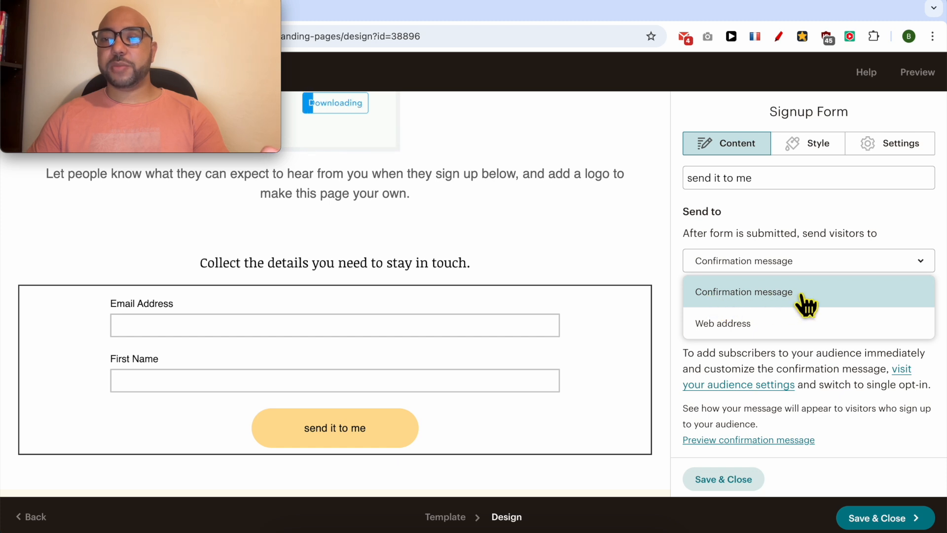
{"action": "left_click", "coordinate": [738, 325]}
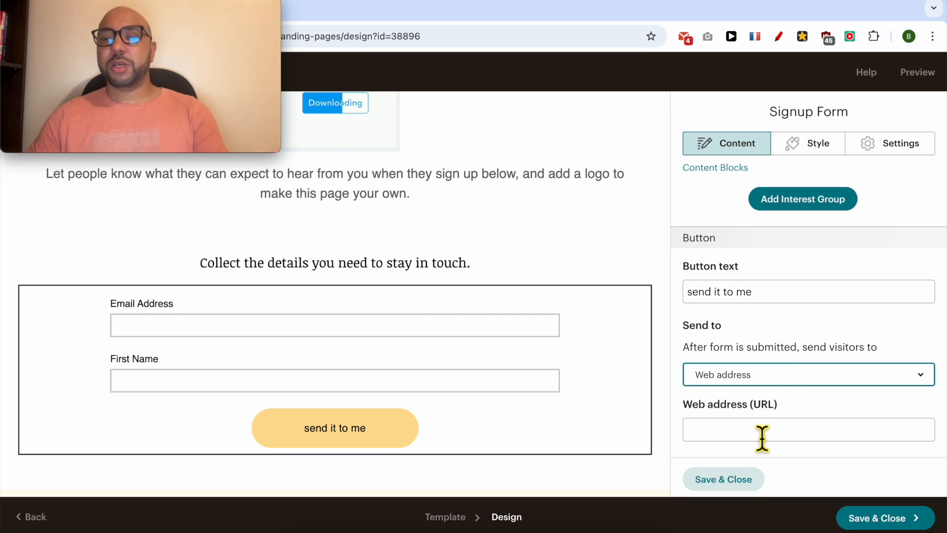
{"action": "left_click", "coordinate": [774, 382]}
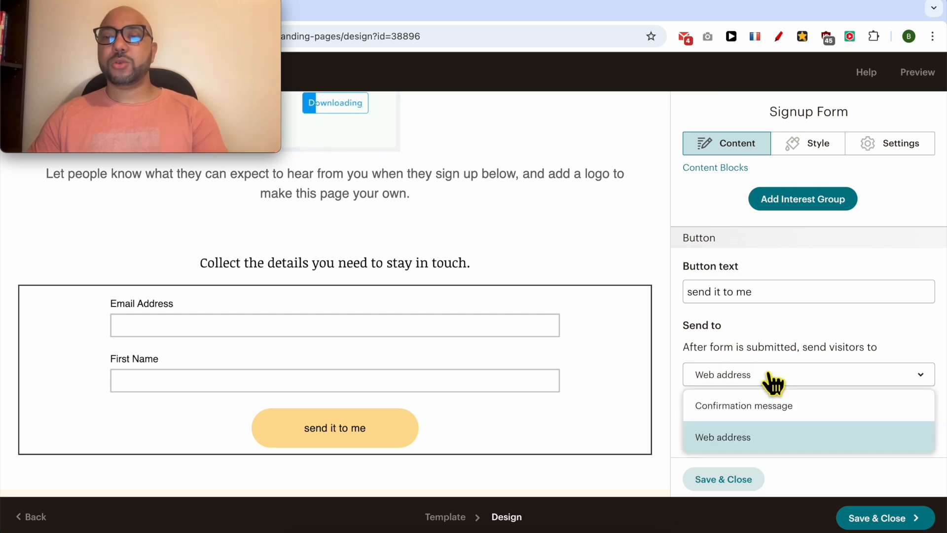
{"action": "left_click", "coordinate": [760, 446]}
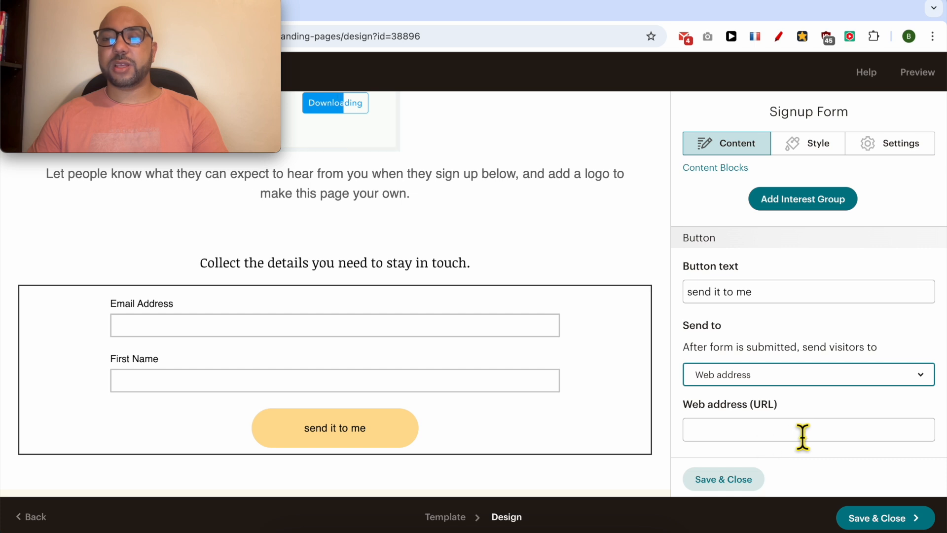
{"action": "left_click", "coordinate": [809, 384]}
{"action": "left_click", "coordinate": [809, 355]}
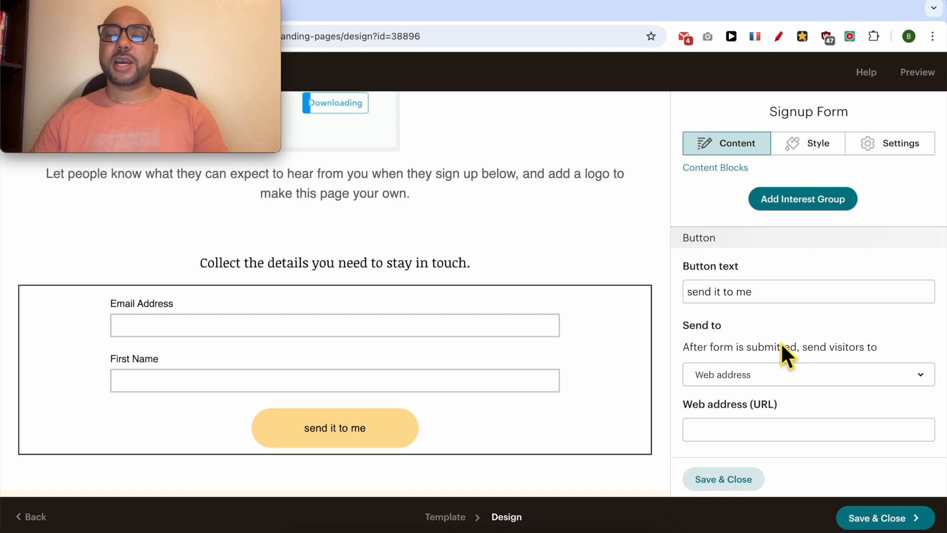
{"action": "left_click", "coordinate": [751, 436]}
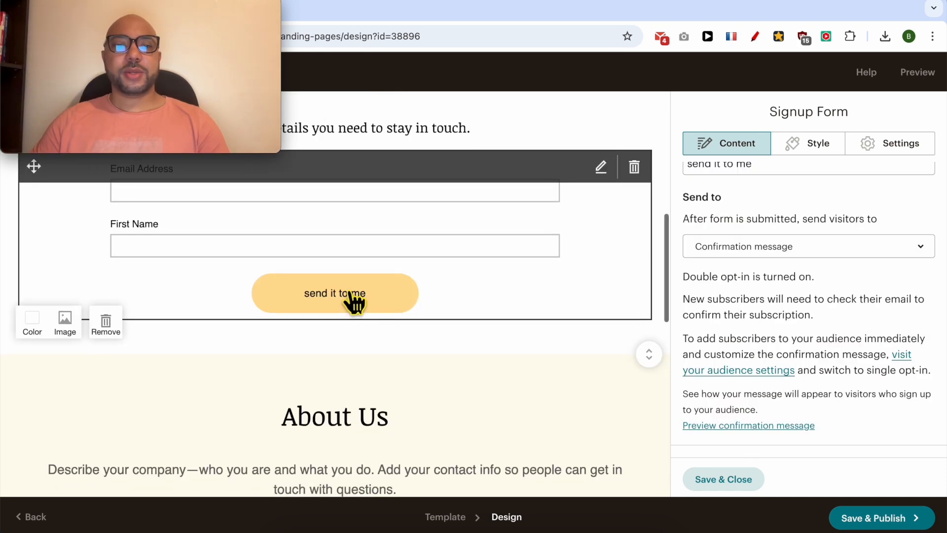
- Delete the "About Us" heading block below the signup form
{"action": "scroll", "coordinate": [351, 302], "scroll_direction": "down", "scroll_amount": 3}
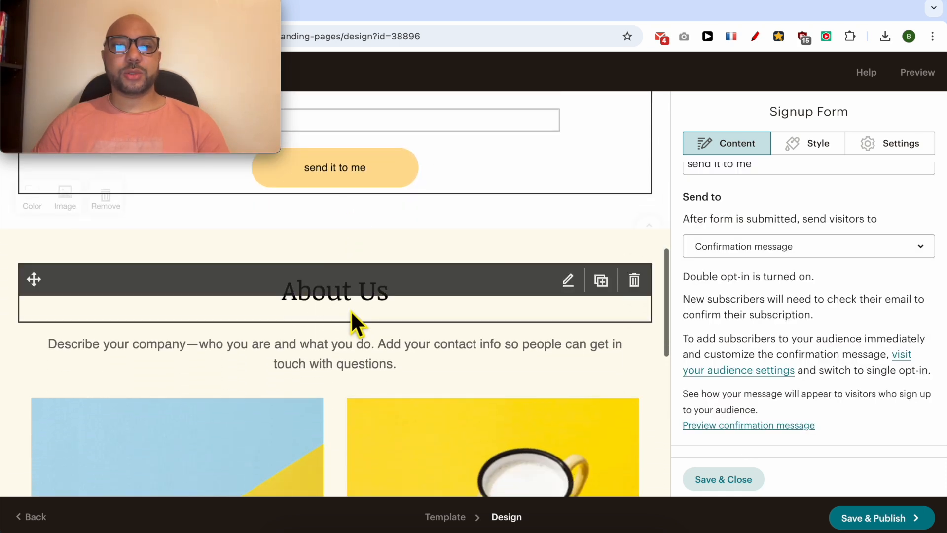
{"action": "scroll", "coordinate": [383, 365], "scroll_direction": "down", "scroll_amount": 1}
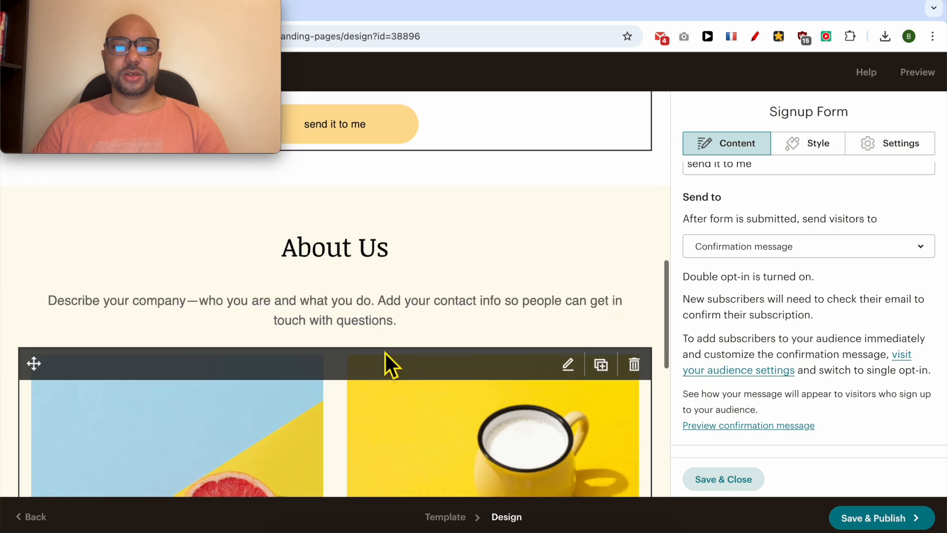
{"action": "scroll", "coordinate": [384, 351], "scroll_direction": "down", "scroll_amount": 3}
{"action": "scroll", "coordinate": [375, 321], "scroll_direction": "up", "scroll_amount": 1}
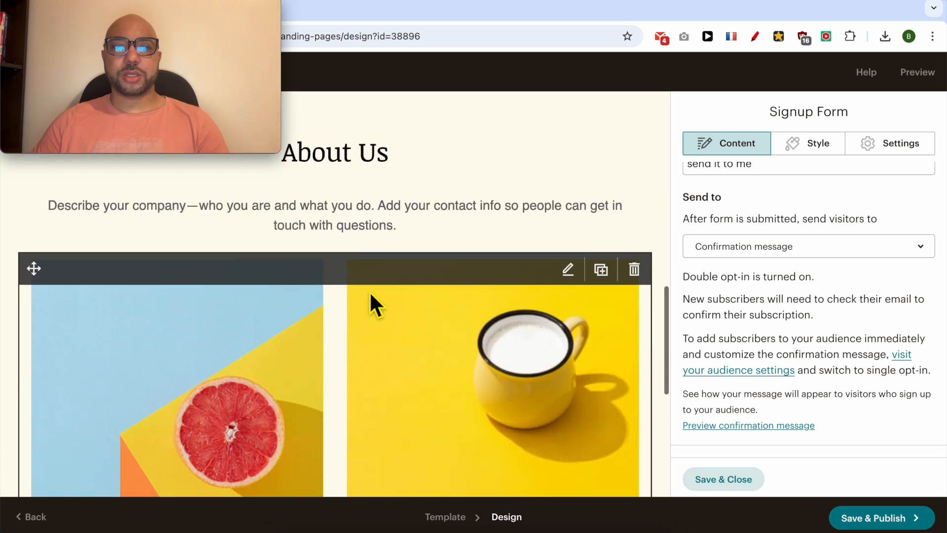
{"action": "left_click", "coordinate": [367, 171]}
{"action": "scroll", "coordinate": [395, 237], "scroll_direction": "up", "scroll_amount": 5}
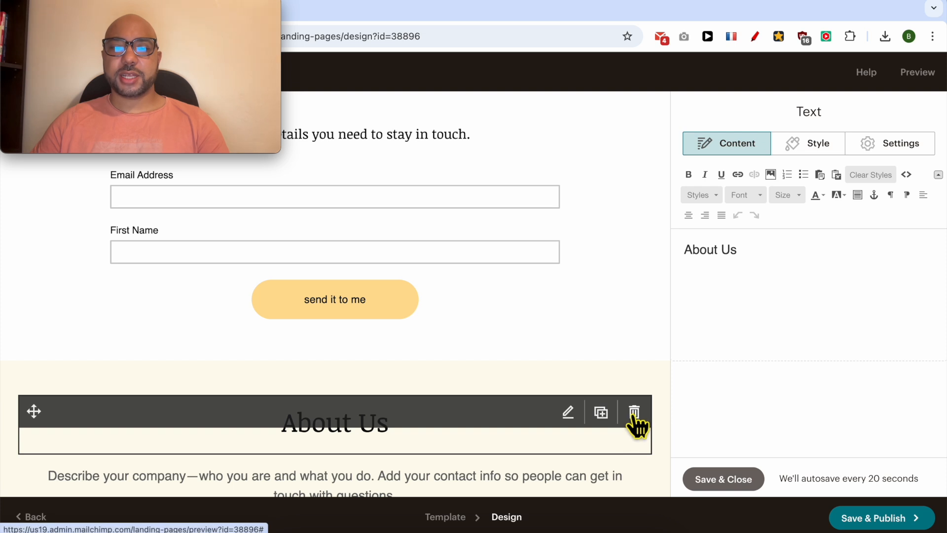
{"action": "left_click", "coordinate": [635, 418]}
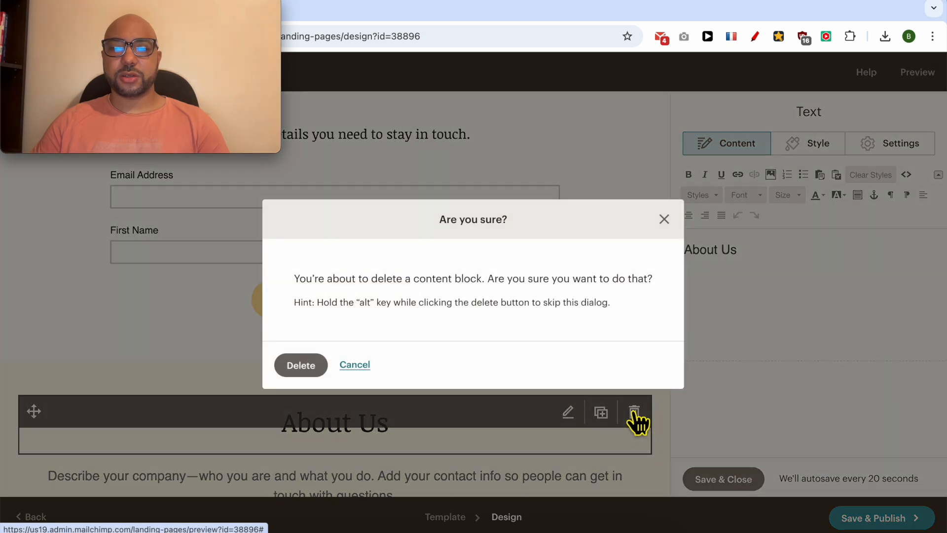
{"action": "left_click", "coordinate": [310, 362]}
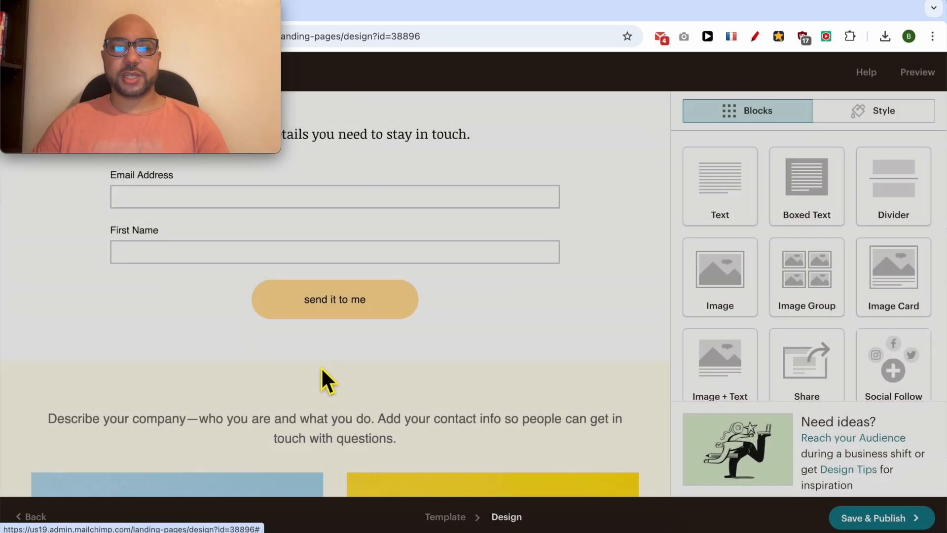
- Add a Button block above the company description text and select its "Buy Now" label for editing
{"action": "scroll", "coordinate": [458, 363], "scroll_direction": "down", "scroll_amount": 2}
{"action": "mouse_move", "coordinate": [476, 360]}
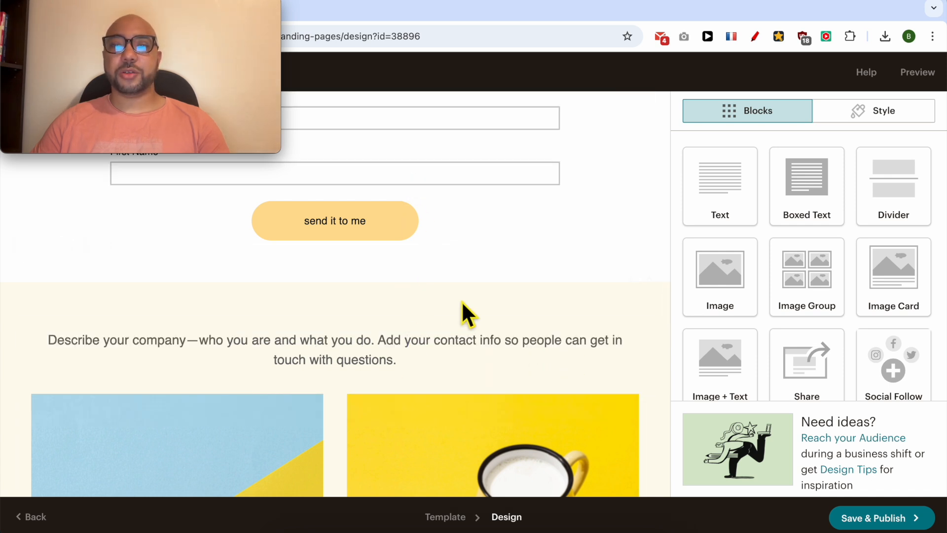
{"action": "scroll", "coordinate": [482, 311], "scroll_direction": "down", "scroll_amount": 1}
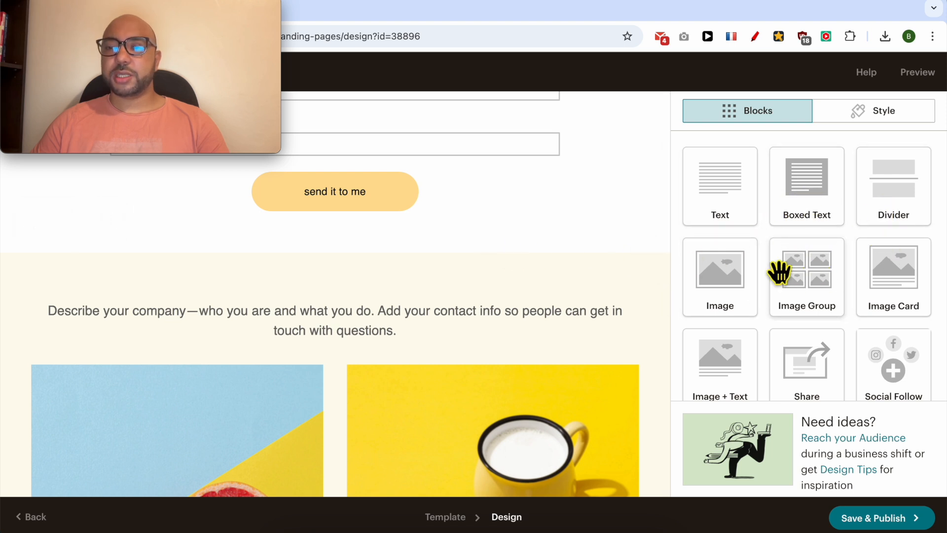
{"action": "scroll", "coordinate": [747, 291], "scroll_direction": "down", "scroll_amount": 2}
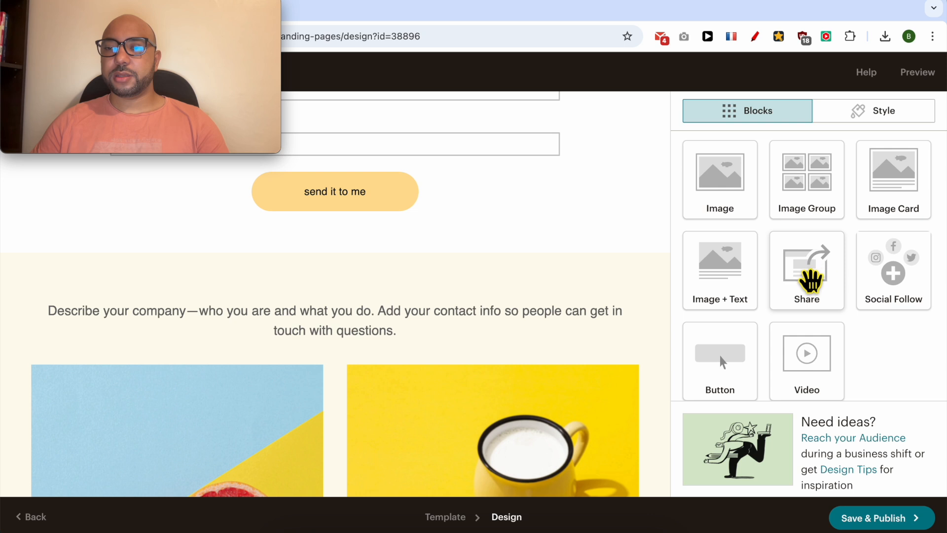
{"action": "left_click_drag", "start_coordinate": [725, 351], "coordinate": [341, 283]}
{"action": "left_click_drag", "start_coordinate": [699, 340], "coordinate": [356, 295]}
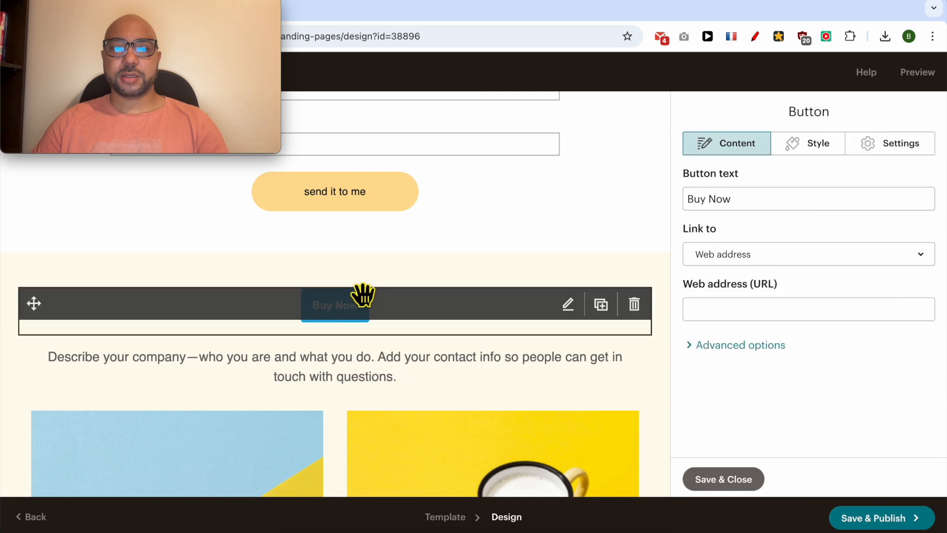
{"action": "triple_click", "coordinate": [762, 204]}
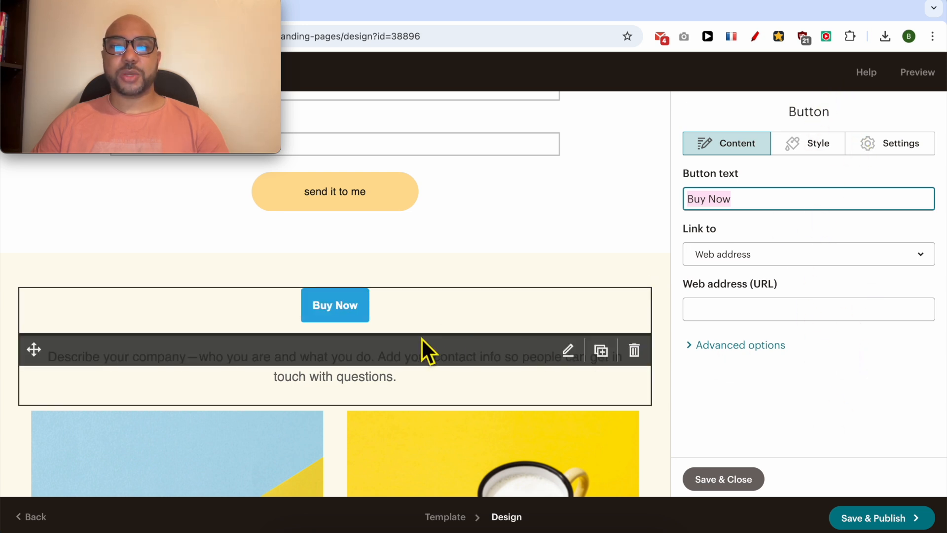
- Open the two-column Image + Text block for editing and examine the image and text settings of Column 1
{"action": "scroll", "coordinate": [571, 326], "scroll_direction": "down", "scroll_amount": 5}
{"action": "scroll", "coordinate": [422, 259], "scroll_direction": "up", "scroll_amount": 1}
{"action": "left_click", "coordinate": [430, 279]}
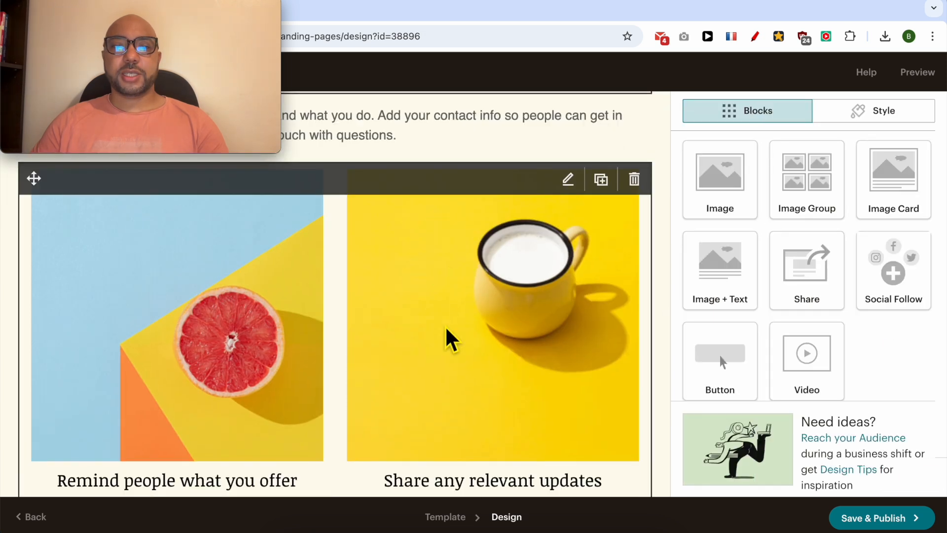
{"action": "scroll", "coordinate": [499, 287], "scroll_direction": "down", "scroll_amount": 2}
{"action": "scroll", "coordinate": [476, 289], "scroll_direction": "up", "scroll_amount": 1}
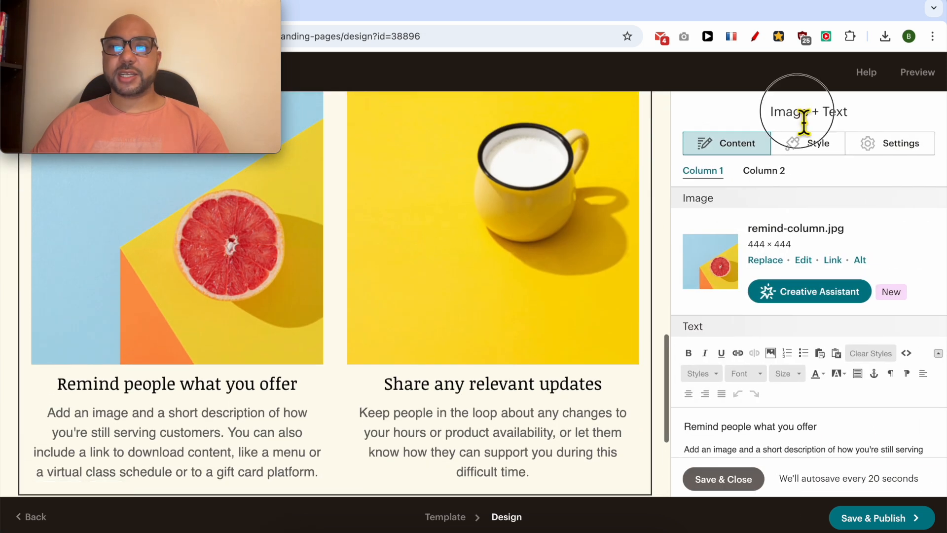
{"action": "triple_click", "coordinate": [798, 115]}
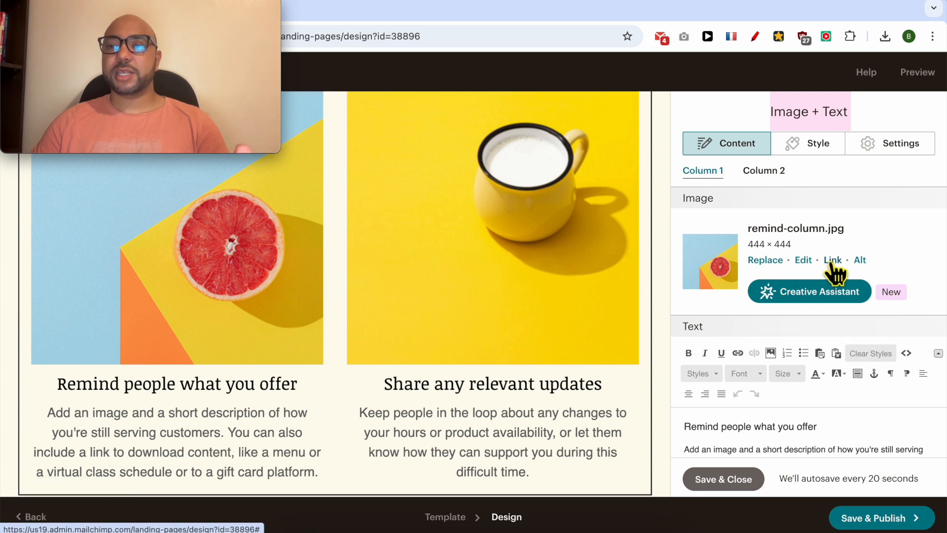
{"action": "scroll", "coordinate": [864, 361], "scroll_direction": "down", "scroll_amount": 2}
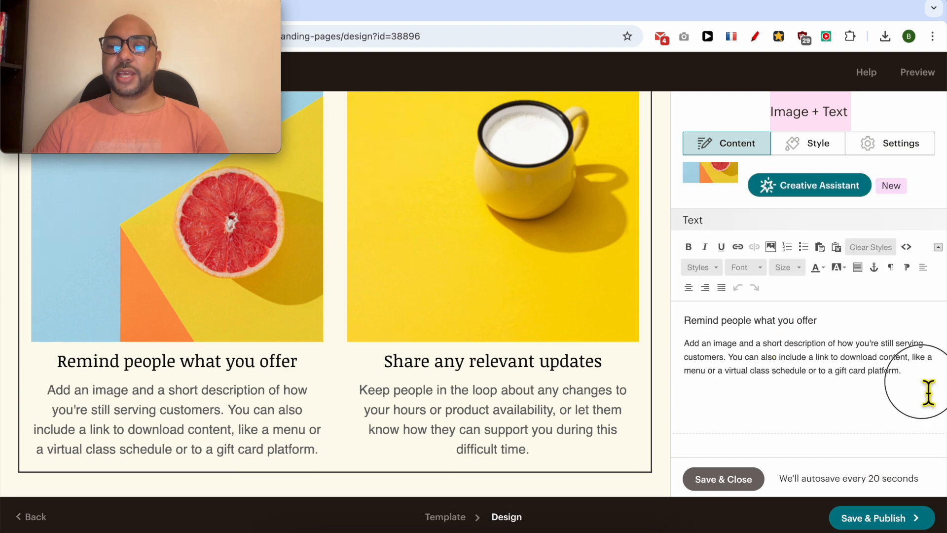
{"action": "left_click_drag", "start_coordinate": [925, 391], "coordinate": [679, 321]}
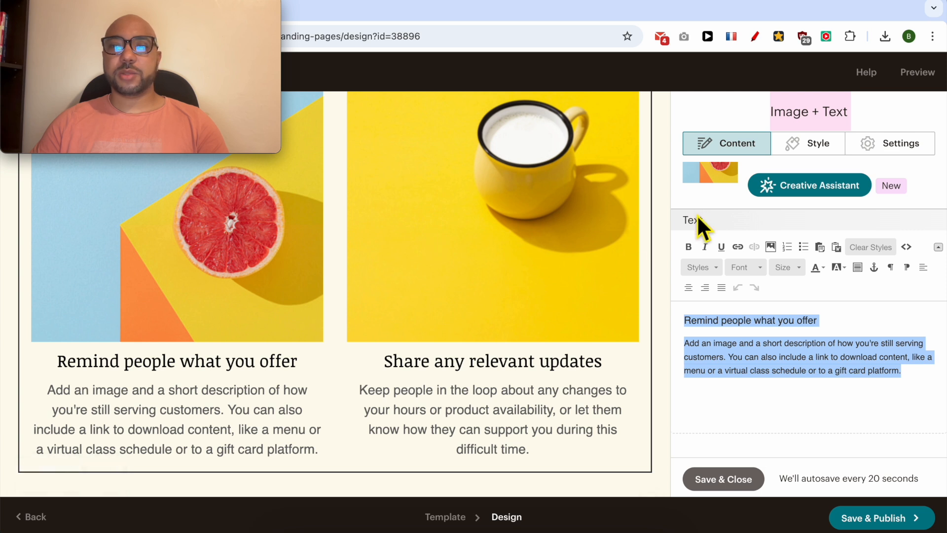
- Compare the Column 1 and Column 2 content of the Image + Text block
{"action": "scroll", "coordinate": [716, 237], "scroll_direction": "up", "scroll_amount": 2}
{"action": "left_click", "coordinate": [762, 170]}
{"action": "left_click", "coordinate": [722, 182]}
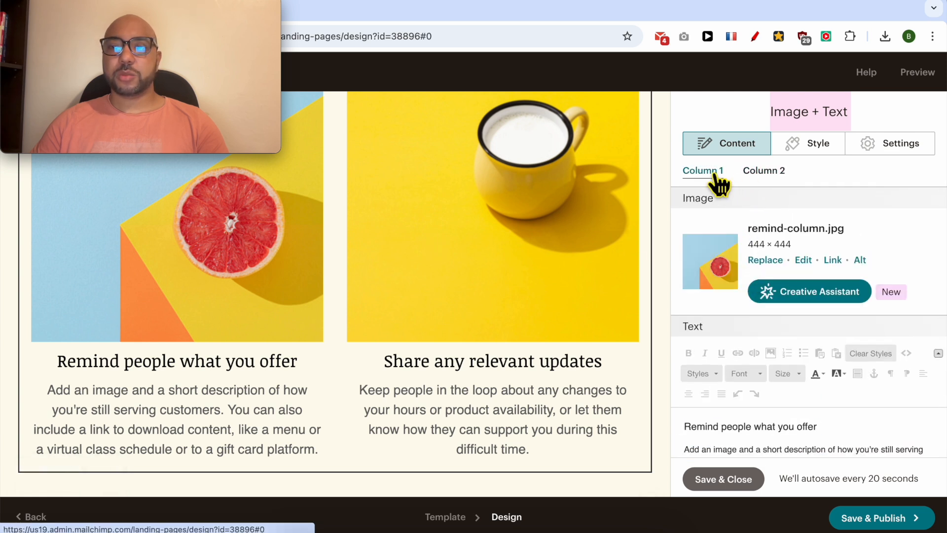
{"action": "left_click", "coordinate": [764, 172]}
{"action": "left_click", "coordinate": [720, 180]}
{"action": "left_click", "coordinate": [765, 172]}
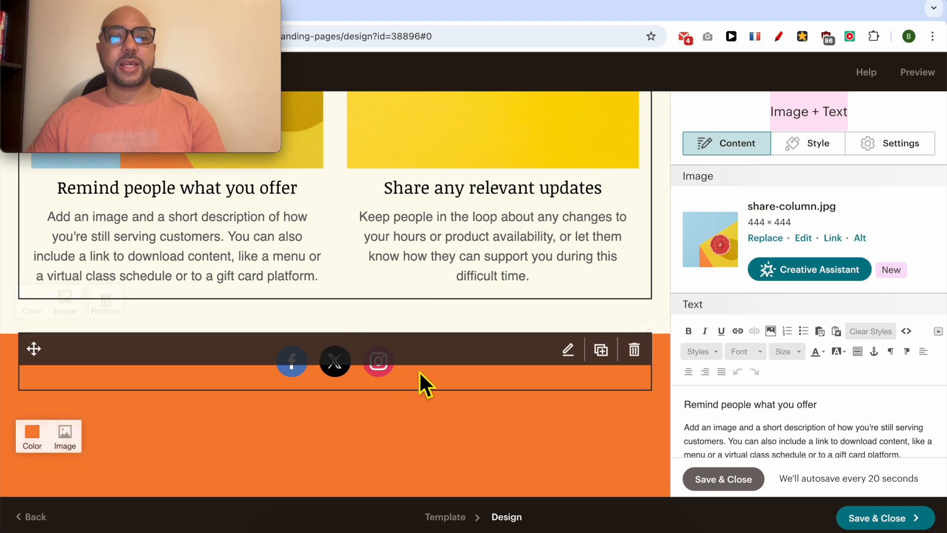
{"action": "left_click", "coordinate": [379, 374]}
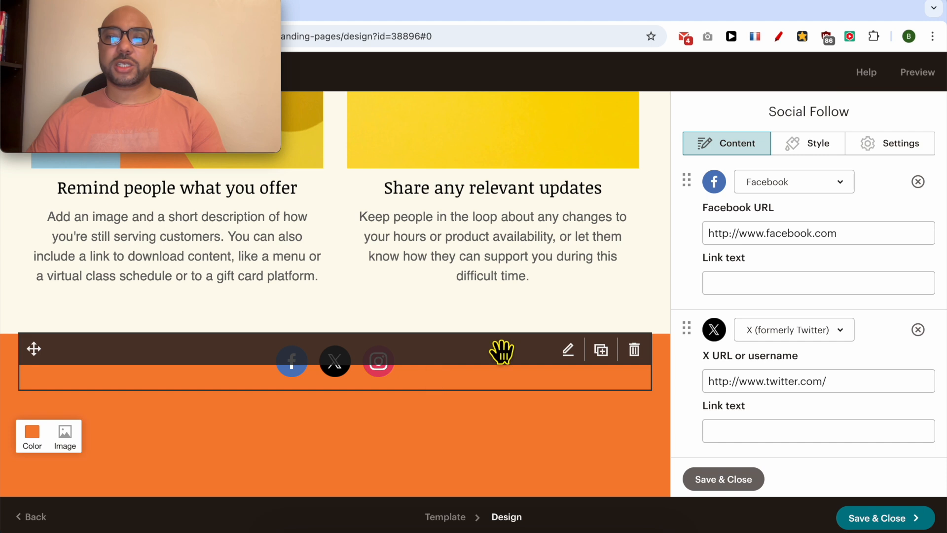
{"action": "left_click", "coordinate": [835, 241]}
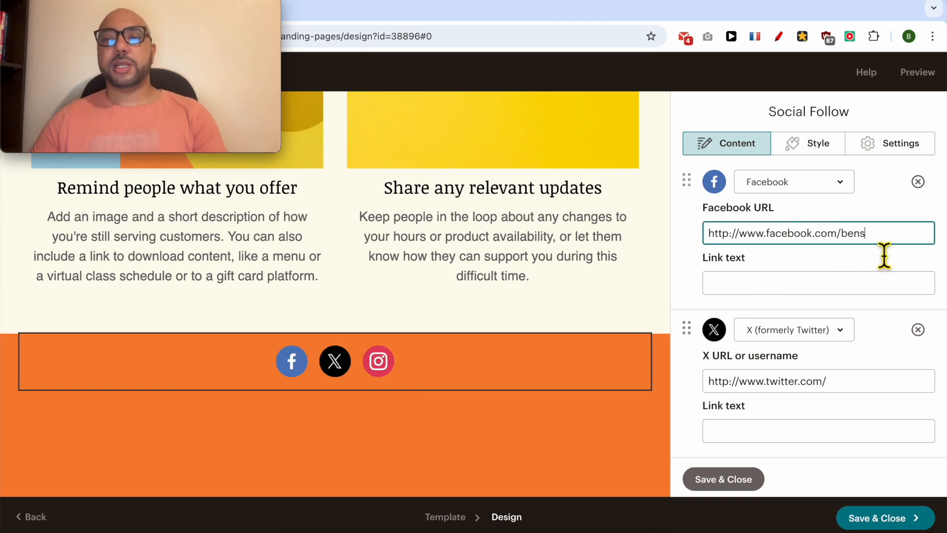
- Add Reddit and Website services to the Social Follow block, and save and close the page design
{"action": "scroll", "coordinate": [839, 332], "scroll_direction": "down", "scroll_amount": 5}
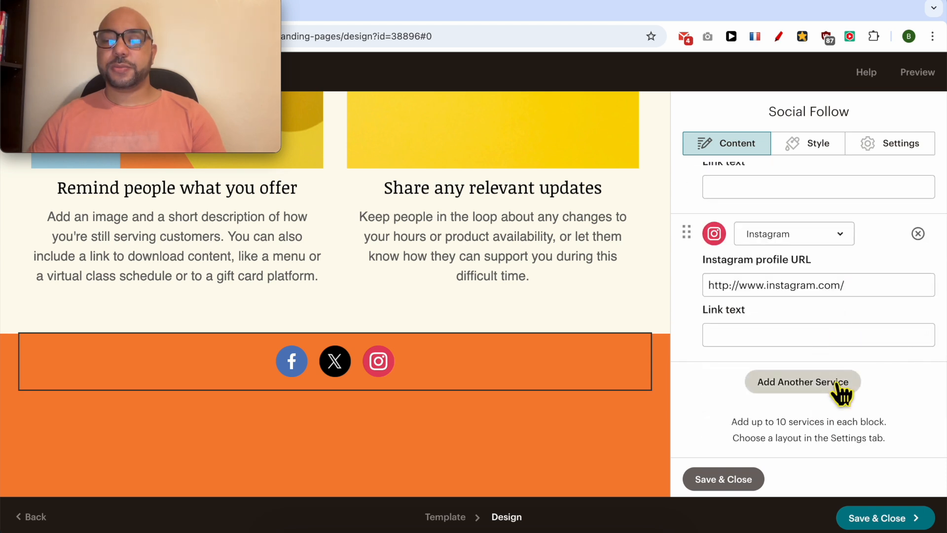
{"action": "left_click", "coordinate": [823, 387]}
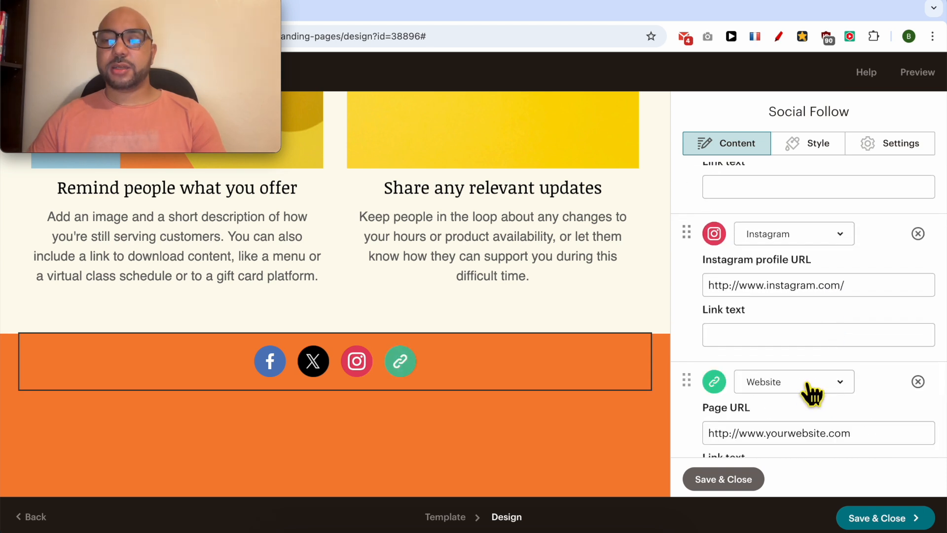
{"action": "left_click", "coordinate": [813, 390]}
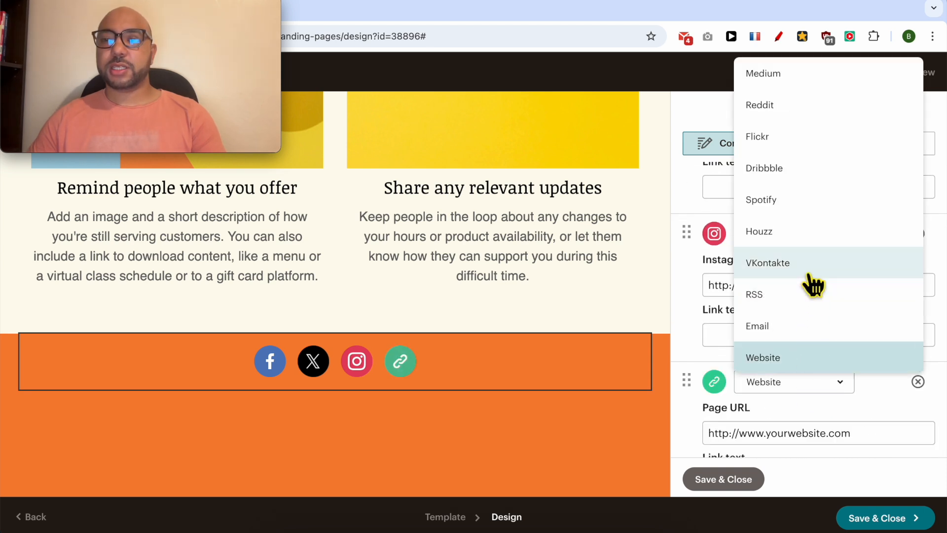
{"action": "left_click", "coordinate": [819, 104]}
{"action": "scroll", "coordinate": [841, 417], "scroll_direction": "down", "scroll_amount": 2}
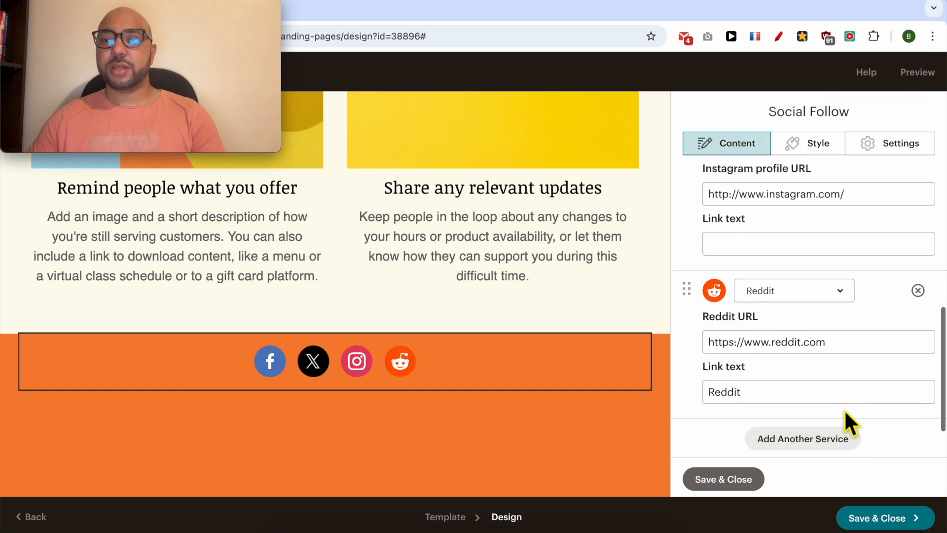
{"action": "left_click", "coordinate": [770, 442]}
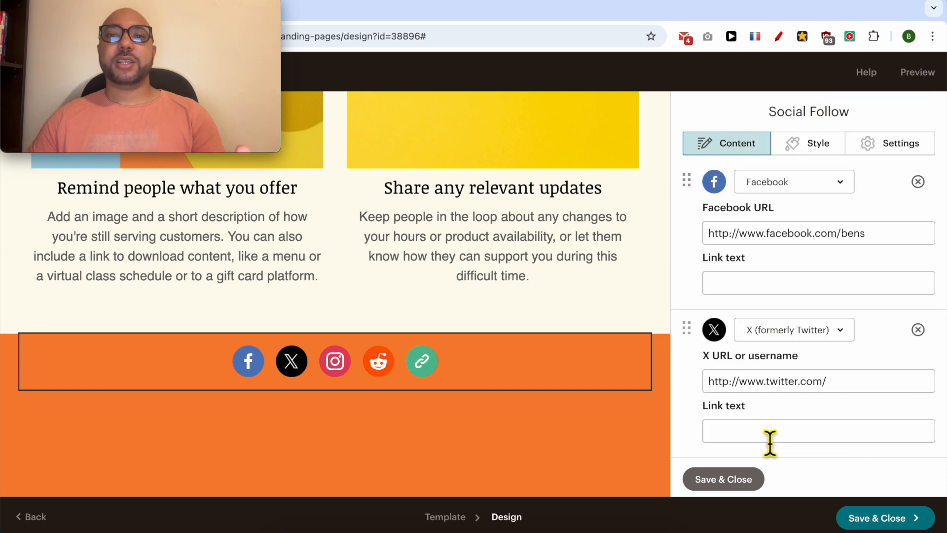
{"action": "left_click", "coordinate": [888, 519]}
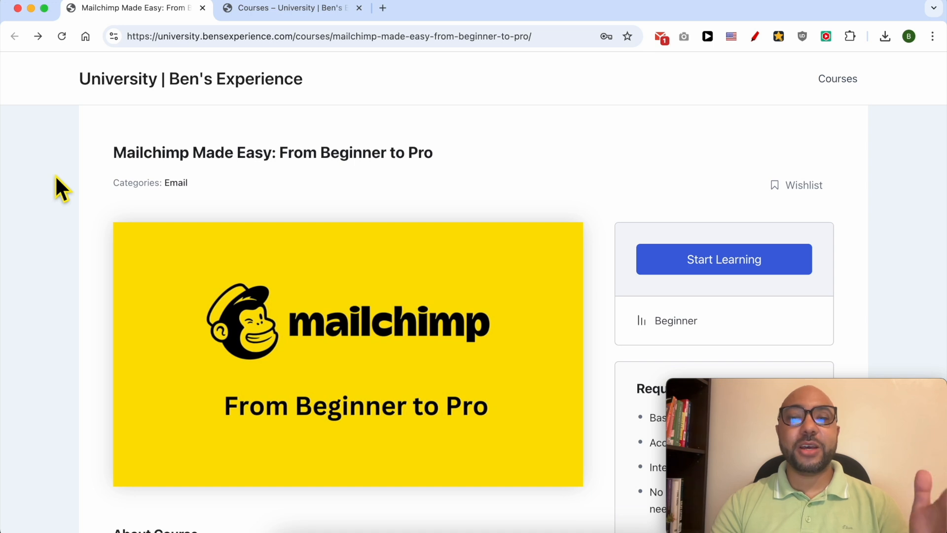
- Examine the Mailchimp Made Easy course page and its lessons on account setup, audience management, campaigns, and landing pages and forms
{"action": "scroll", "coordinate": [56, 177], "scroll_direction": "down", "scroll_amount": 10}
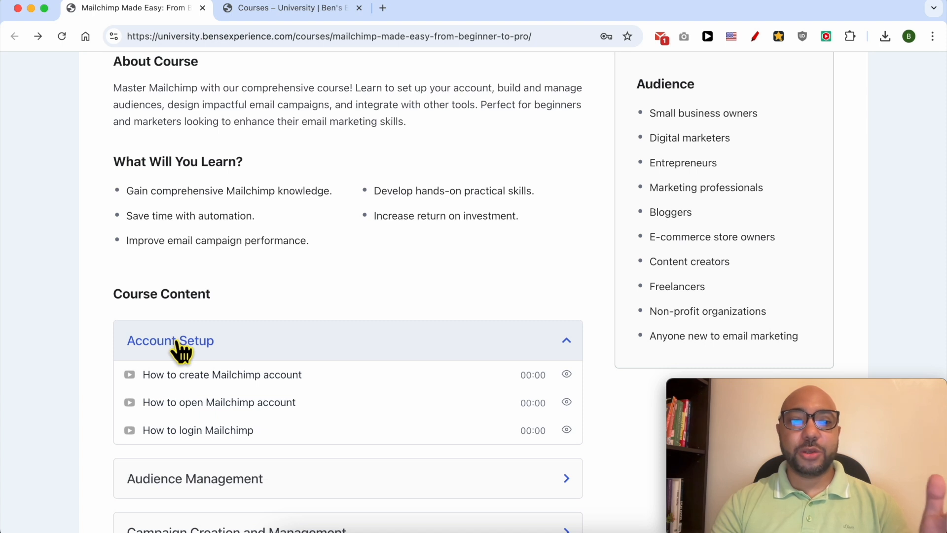
{"action": "scroll", "coordinate": [181, 350], "scroll_direction": "down", "scroll_amount": 3}
{"action": "left_click", "coordinate": [258, 328]}
{"action": "scroll", "coordinate": [258, 333], "scroll_direction": "down", "scroll_amount": 3}
{"action": "scroll", "coordinate": [258, 334], "scroll_direction": "down", "scroll_amount": 4}
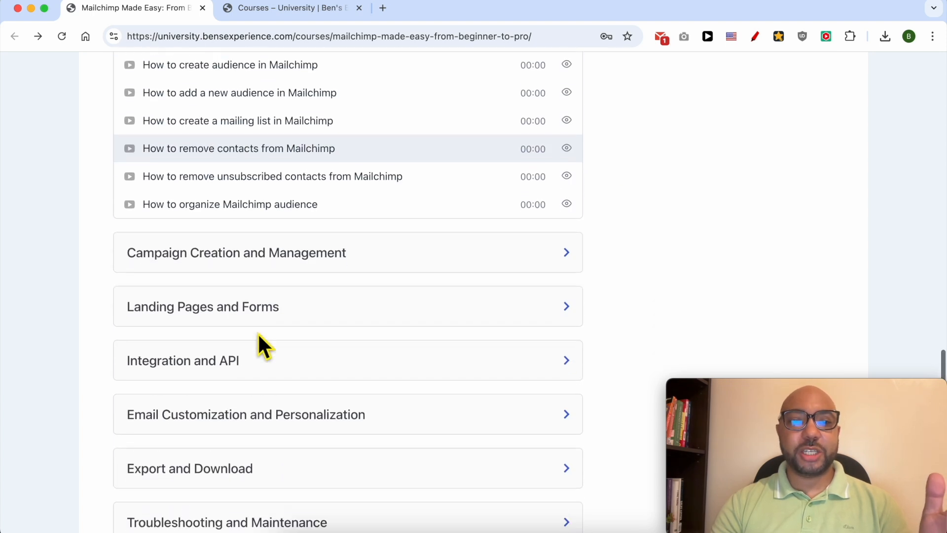
{"action": "left_click", "coordinate": [281, 257]}
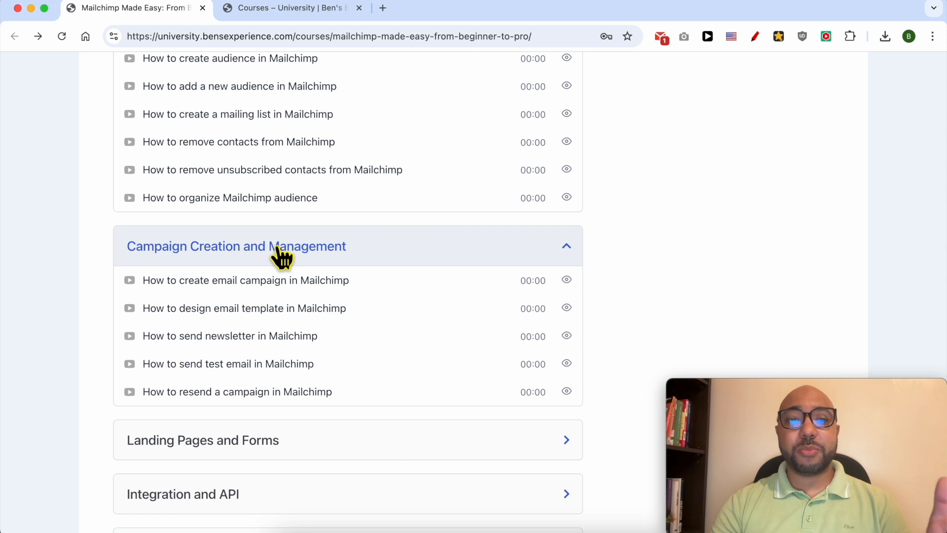
{"action": "scroll", "coordinate": [275, 258], "scroll_direction": "down", "scroll_amount": 5}
{"action": "left_click", "coordinate": [265, 228]}
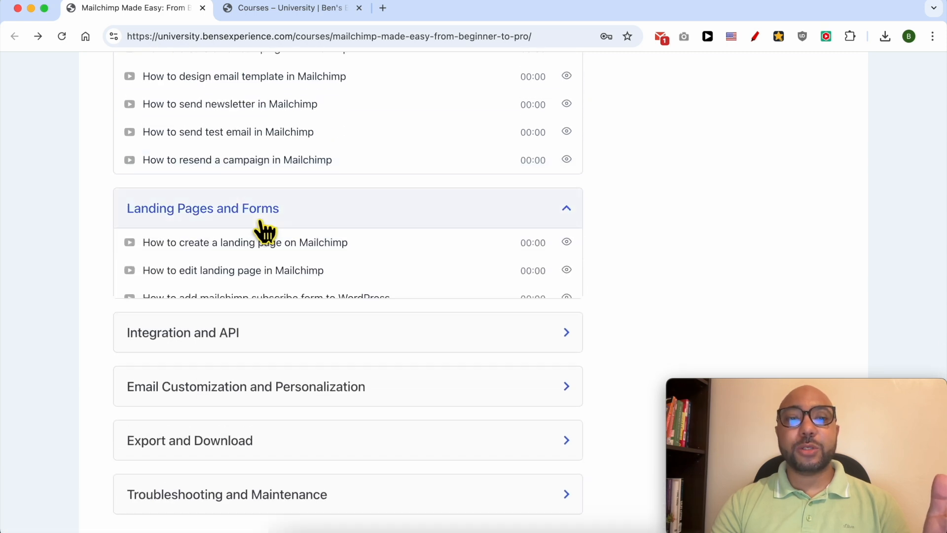
{"action": "scroll", "coordinate": [265, 230], "scroll_direction": "down", "scroll_amount": 2}
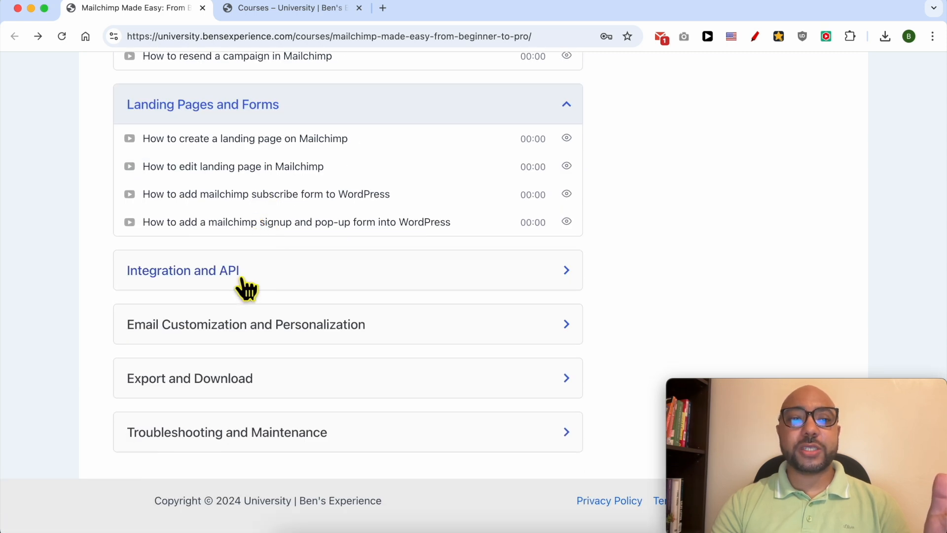
- Expand and review the course's Integration and API, Email Customization, Export and Download, and Troubleshooting sections
{"action": "scroll", "coordinate": [243, 286], "scroll_direction": "up", "scroll_amount": 2}
{"action": "left_click", "coordinate": [226, 348]}
{"action": "scroll", "coordinate": [221, 350], "scroll_direction": "down", "scroll_amount": 4}
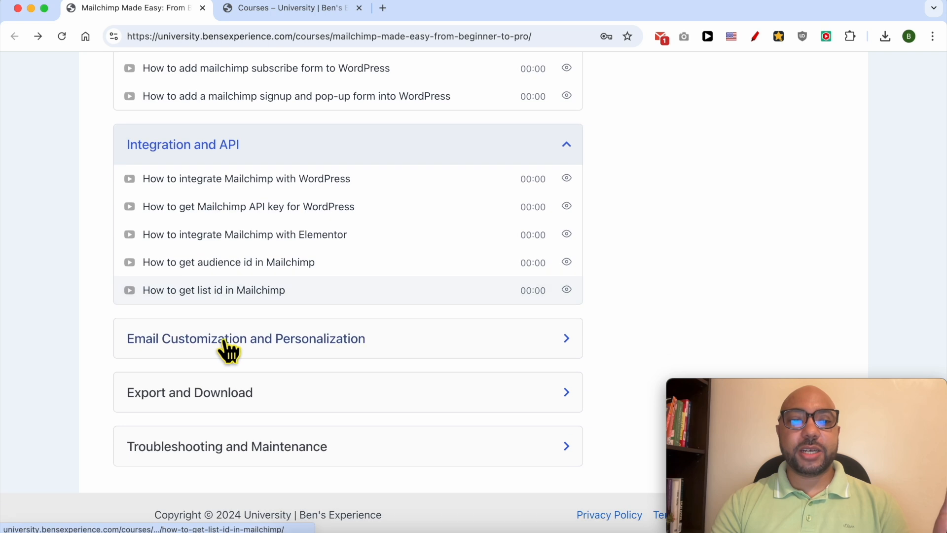
{"action": "left_click", "coordinate": [225, 340]}
{"action": "scroll", "coordinate": [225, 342], "scroll_direction": "down", "scroll_amount": 3}
{"action": "scroll", "coordinate": [227, 350], "scroll_direction": "down", "scroll_amount": 2}
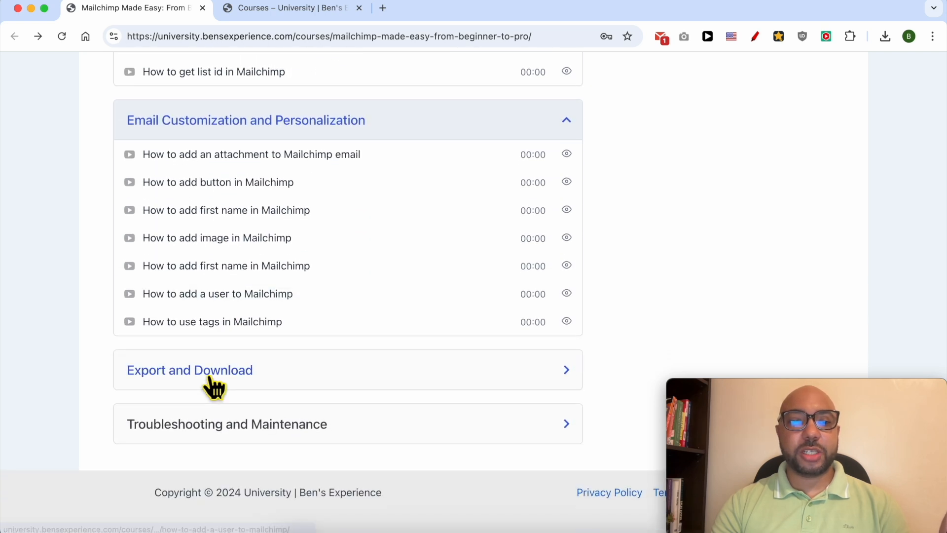
{"action": "left_click", "coordinate": [211, 385]}
{"action": "scroll", "coordinate": [212, 387], "scroll_direction": "down", "scroll_amount": 3}
{"action": "left_click", "coordinate": [199, 443]}
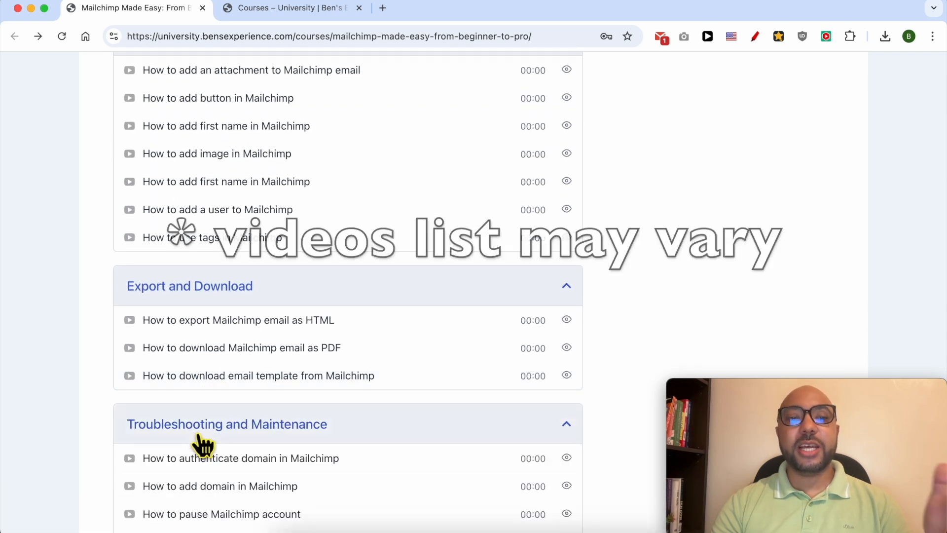
{"action": "scroll", "coordinate": [200, 442], "scroll_direction": "down", "scroll_amount": 3}
{"action": "scroll", "coordinate": [199, 441], "scroll_direction": "up", "scroll_amount": 15}
{"action": "scroll", "coordinate": [197, 433], "scroll_direction": "up", "scroll_amount": 10}
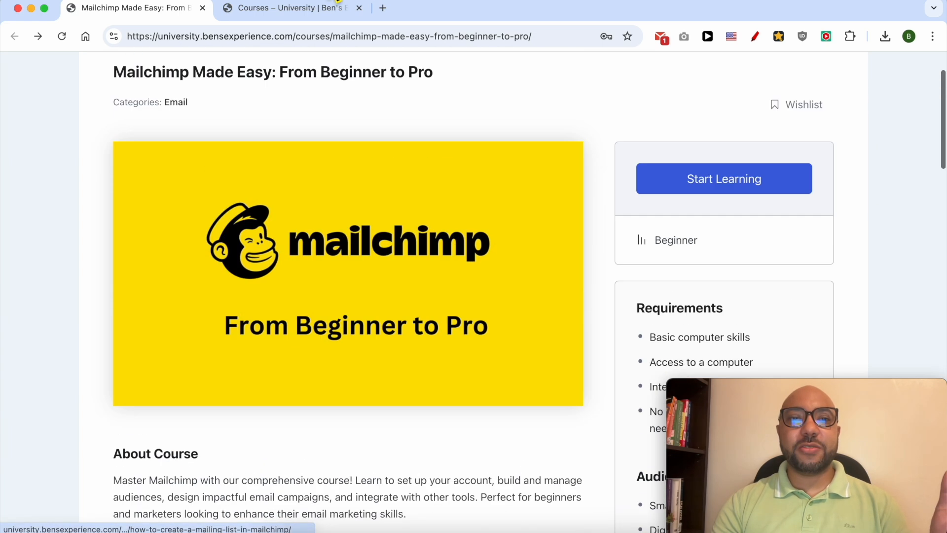
- Browse the full course catalogue on university.bensexperience.com and highlight the site's address
{"action": "left_click", "coordinate": [310, 8]}
{"action": "scroll", "coordinate": [322, 116], "scroll_direction": "down", "scroll_amount": 10}
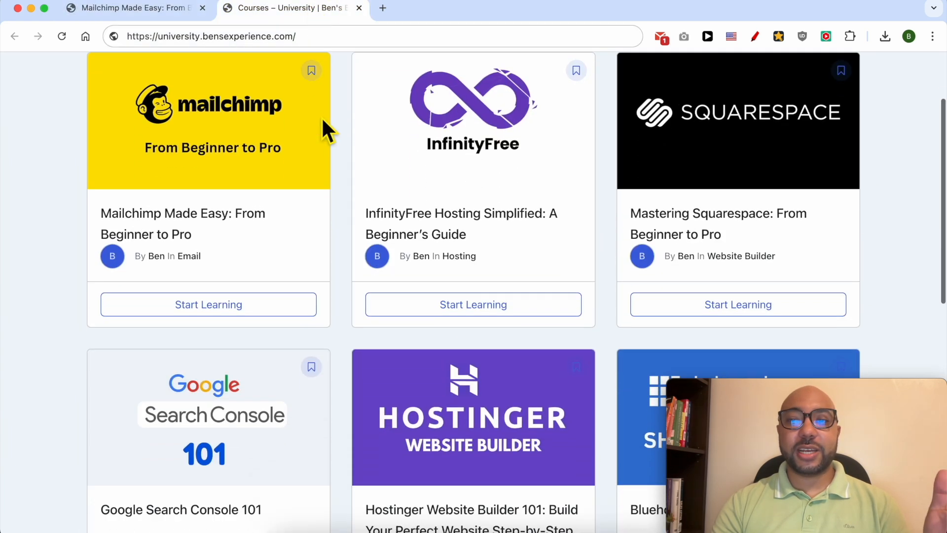
{"action": "scroll", "coordinate": [322, 113], "scroll_direction": "down", "scroll_amount": 2}
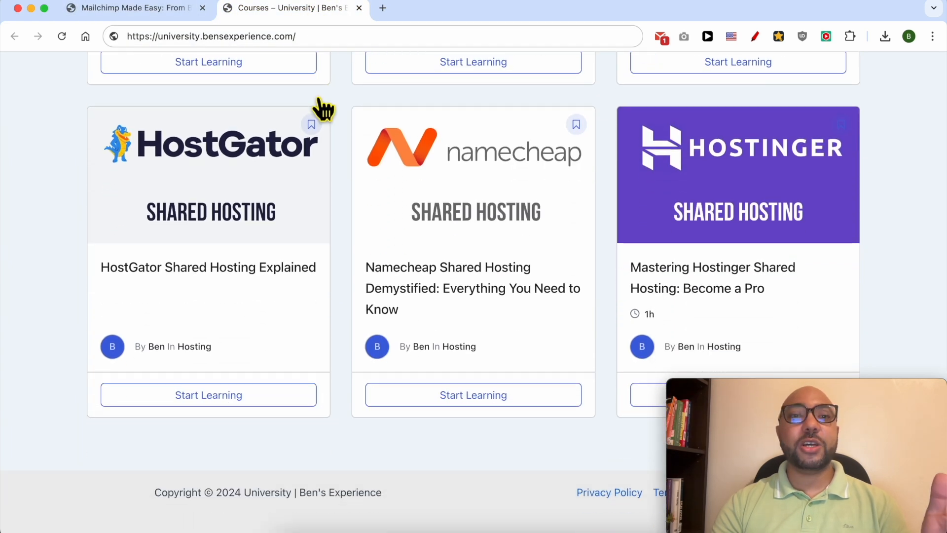
{"action": "left_click_drag", "start_coordinate": [317, 45], "coordinate": [107, 47]}
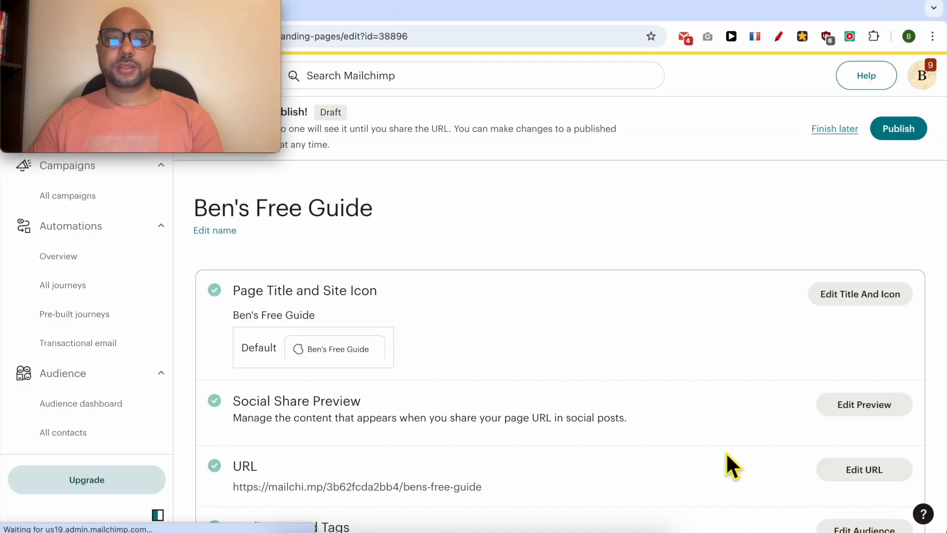
- Open the landing page's title and site icon settings for editing and start uploading a custom site icon
{"action": "left_click_drag", "start_coordinate": [236, 319], "coordinate": [407, 322]}
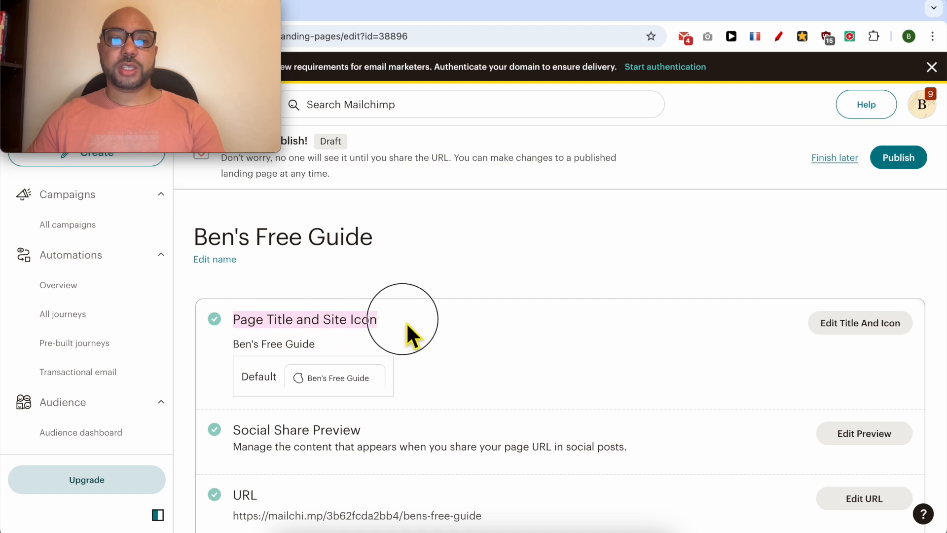
{"action": "left_click", "coordinate": [886, 340]}
{"action": "left_click", "coordinate": [354, 372]}
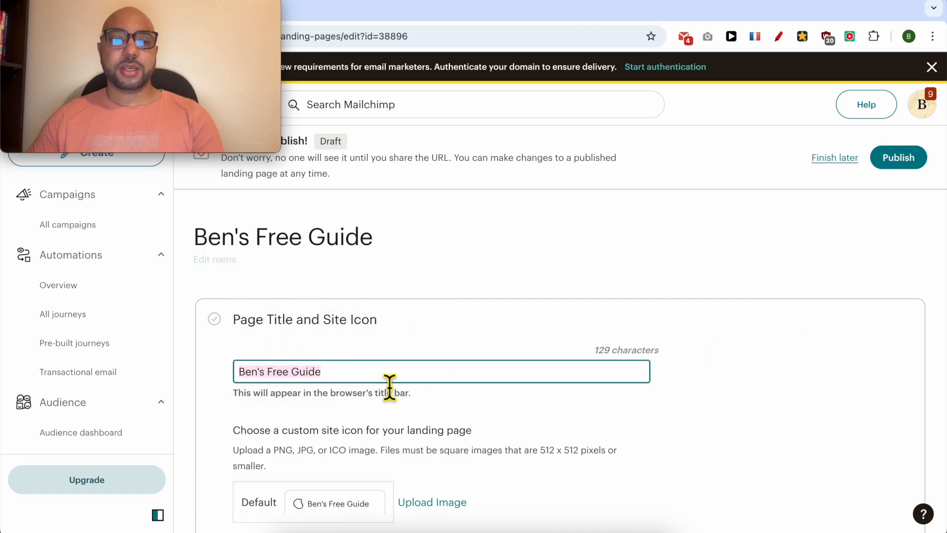
{"action": "scroll", "coordinate": [404, 380], "scroll_direction": "down", "scroll_amount": 2}
{"action": "triple_click", "coordinate": [332, 266]}
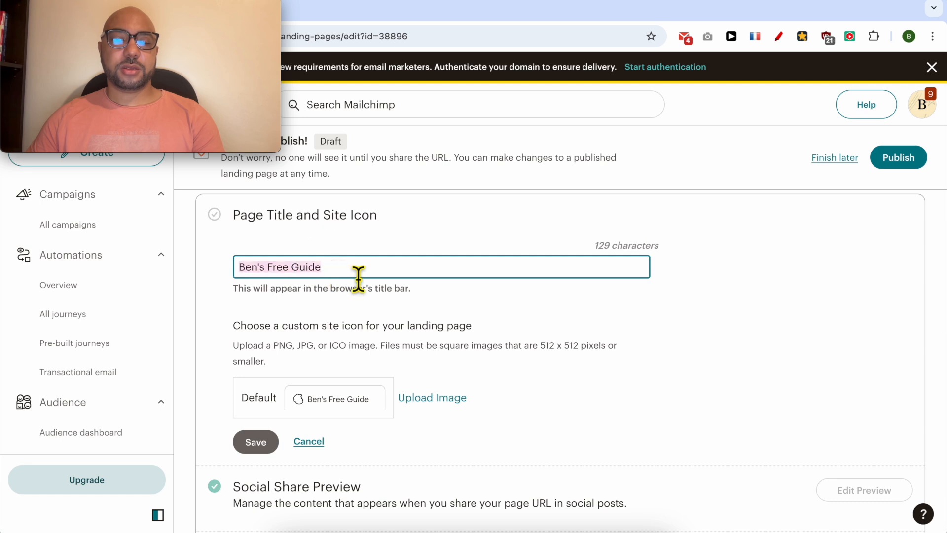
{"action": "left_click", "coordinate": [437, 400]}
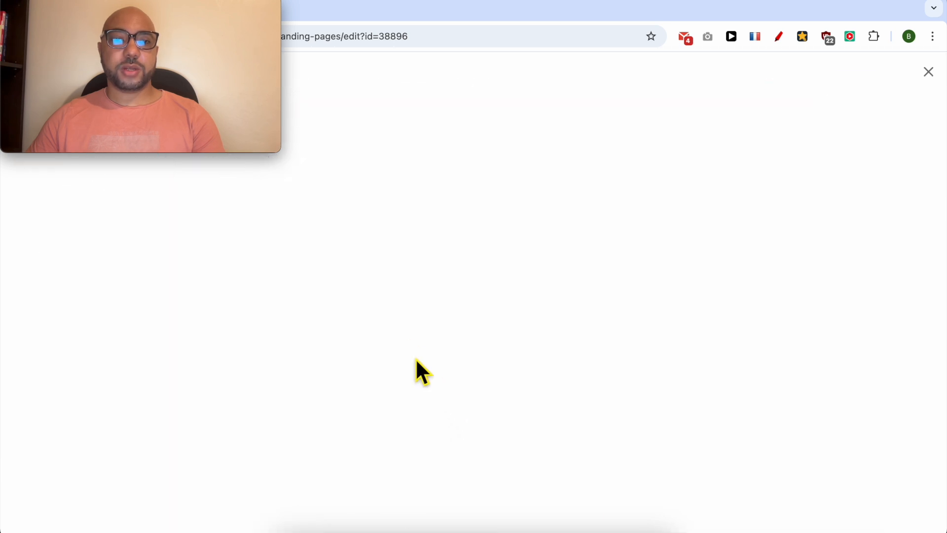
- Switch to favicon.io, open its generator for text-based favicons and set the favicon text to B
{"action": "left_click_drag", "start_coordinate": [236, 34], "coordinate": [383, 39]}
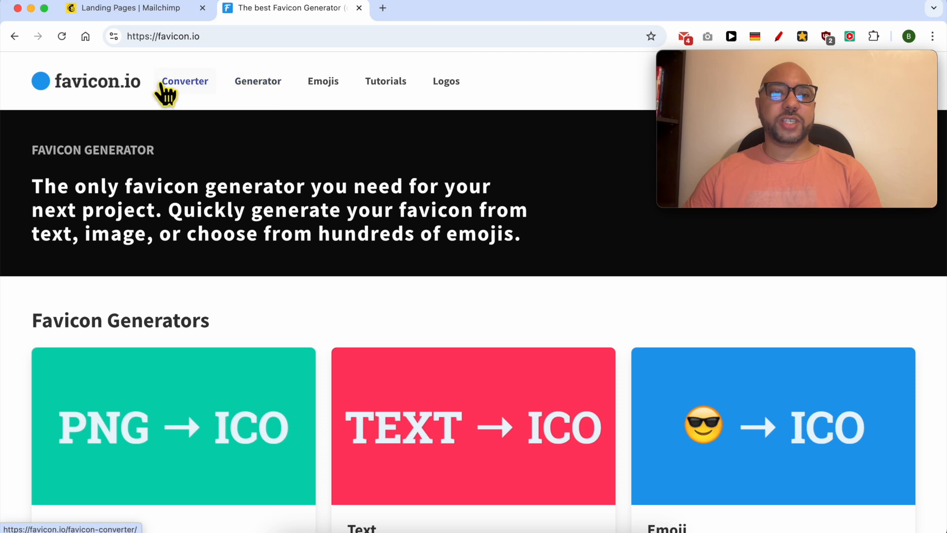
{"action": "left_click", "coordinate": [268, 85]}
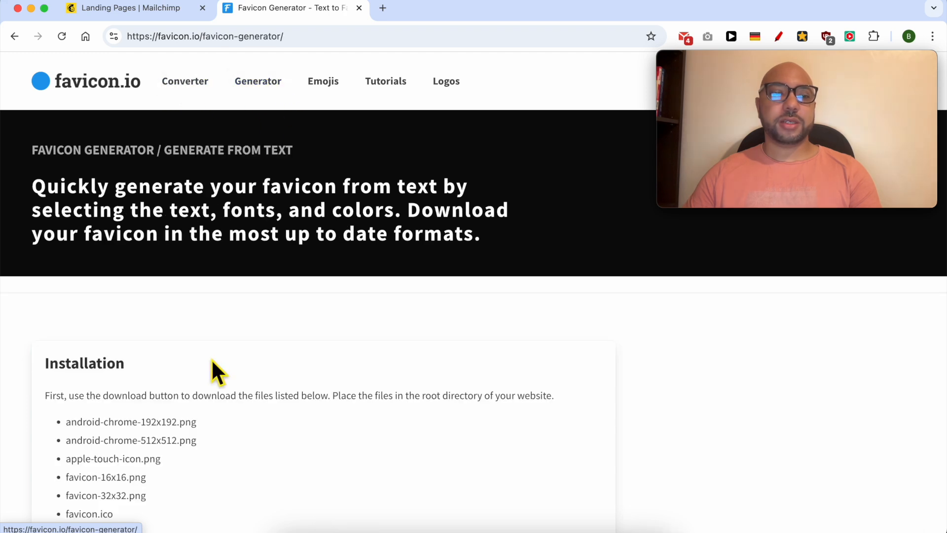
{"action": "scroll", "coordinate": [212, 365], "scroll_direction": "down", "scroll_amount": 6}
{"action": "left_click", "coordinate": [122, 143]}
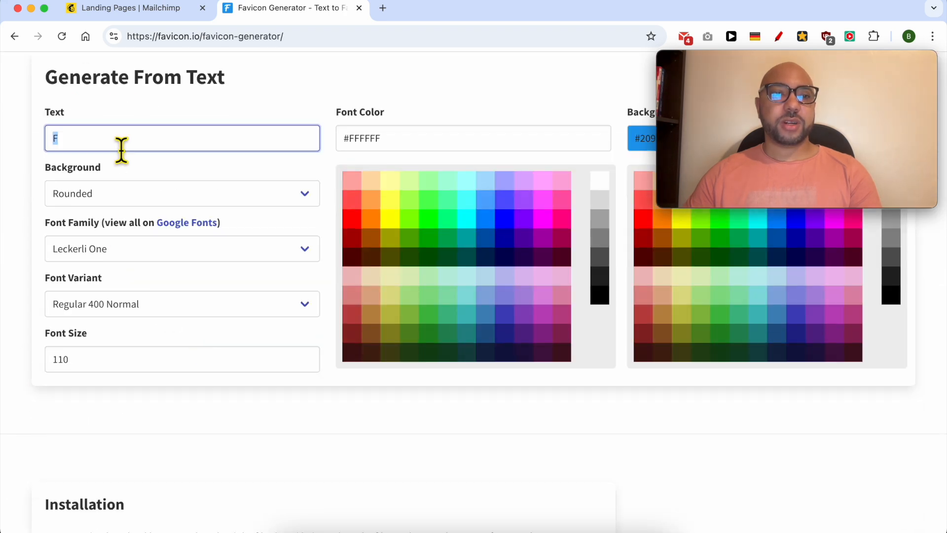
{"action": "type", "text": "B"}
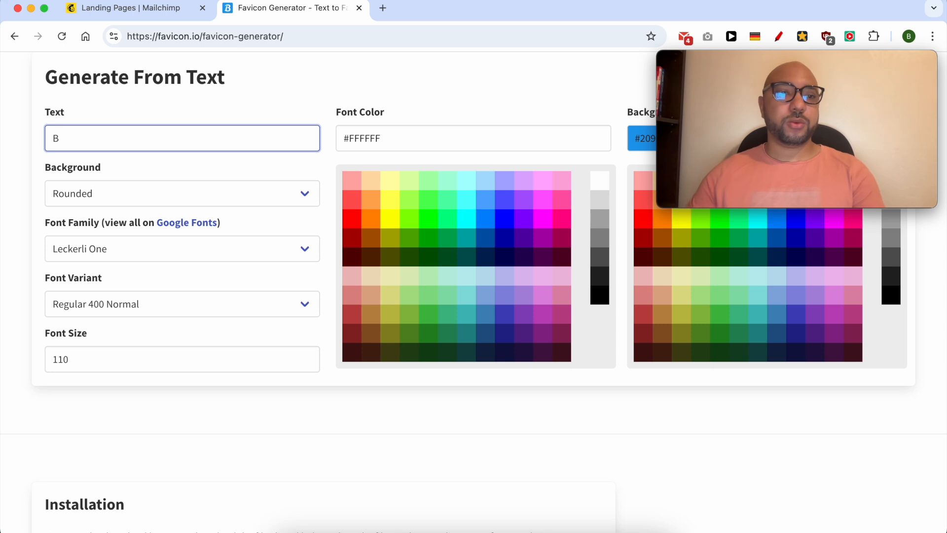
- Change the font size of the favicon's letter B
{"action": "left_click", "coordinate": [126, 370]}
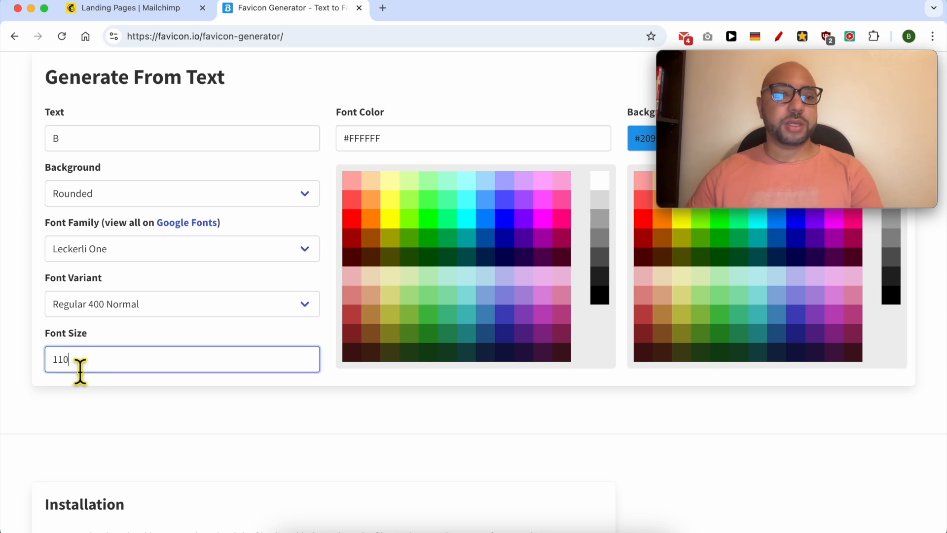
{"action": "left_click_drag", "start_coordinate": [67, 369], "coordinate": [59, 370]}
{"action": "type", "text": "9"}
{"action": "scroll", "coordinate": [493, 247], "scroll_direction": "up", "scroll_amount": 5}
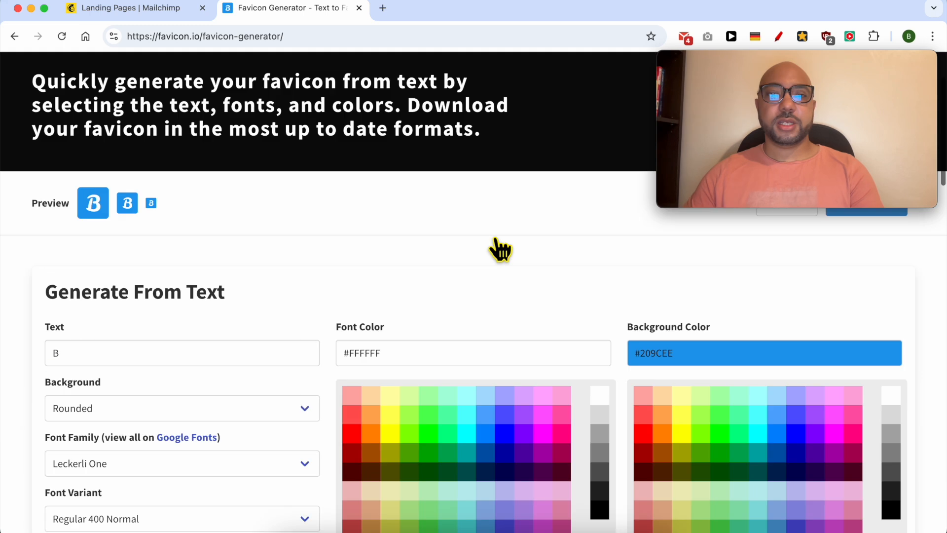
- Set the favicon's font color to white #FFF and its background color to black #000, and download the favicon package
{"action": "left_click", "coordinate": [503, 444]}
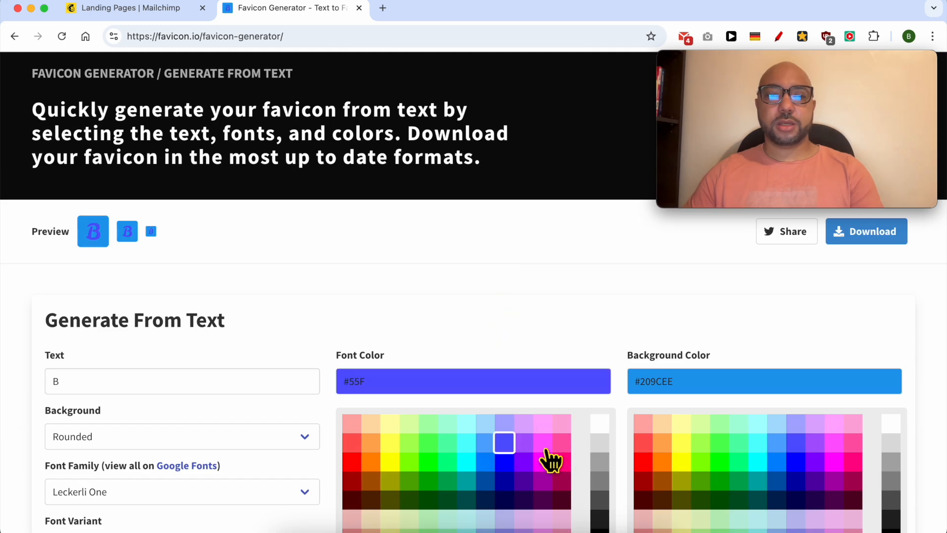
{"action": "scroll", "coordinate": [554, 459], "scroll_direction": "down", "scroll_amount": 2}
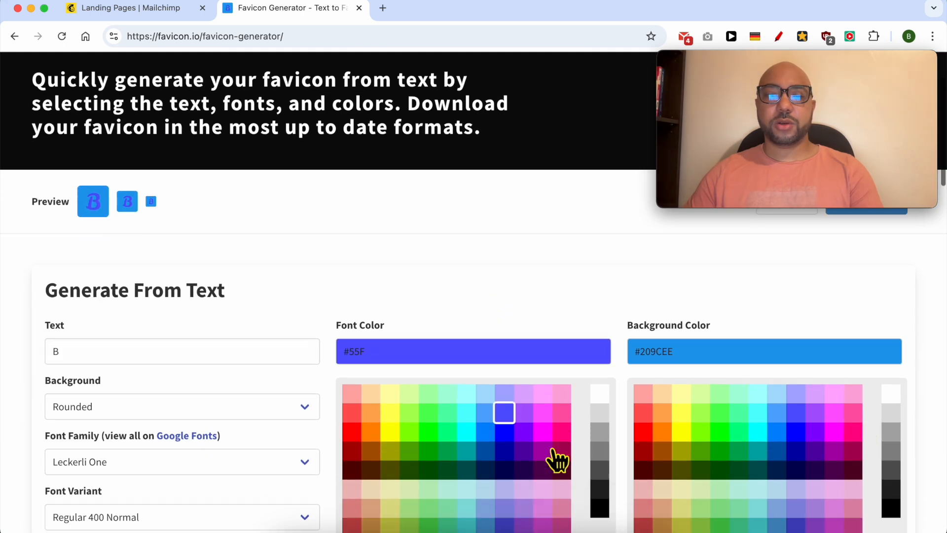
{"action": "left_click", "coordinate": [600, 380]}
{"action": "left_click", "coordinate": [890, 490]}
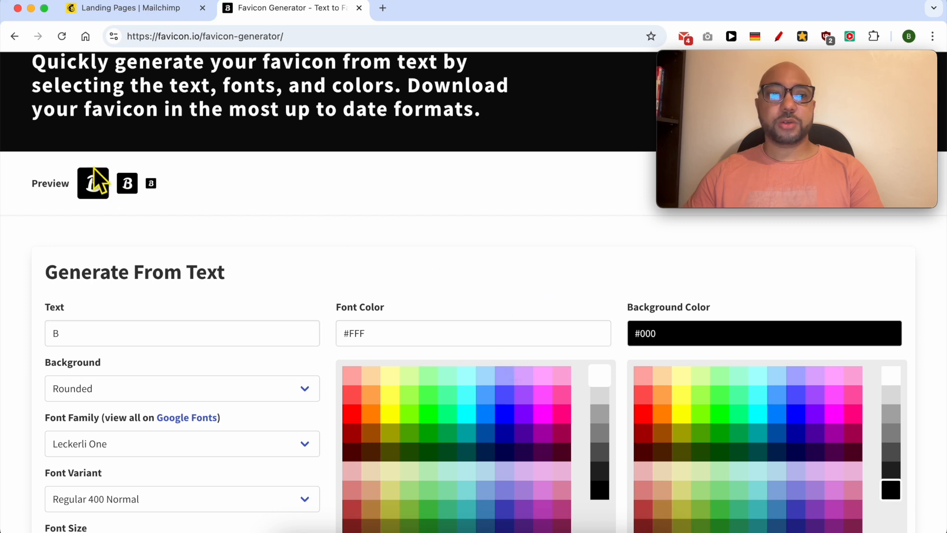
{"action": "left_click_drag", "start_coordinate": [717, 63], "coordinate": [438, 132]}
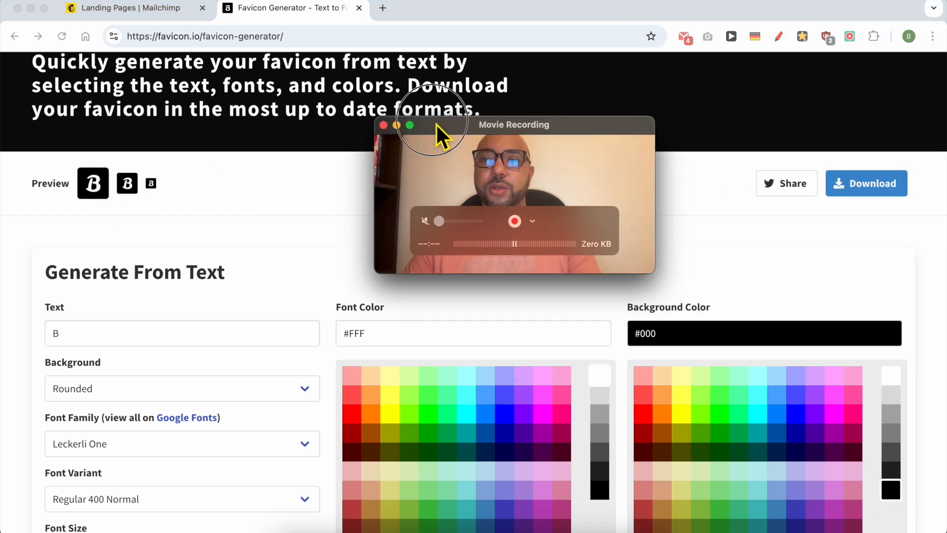
{"action": "left_click", "coordinate": [903, 189]}
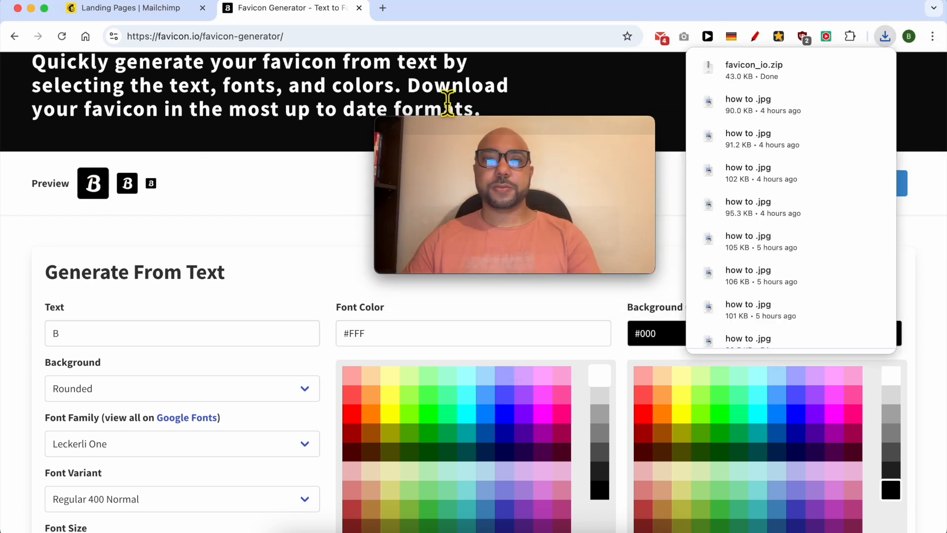
- Extract the downloaded favicon_io.zip, check its folder of icon files and switch back to Mailchimp's content studio
{"action": "left_click", "coordinate": [752, 72]}
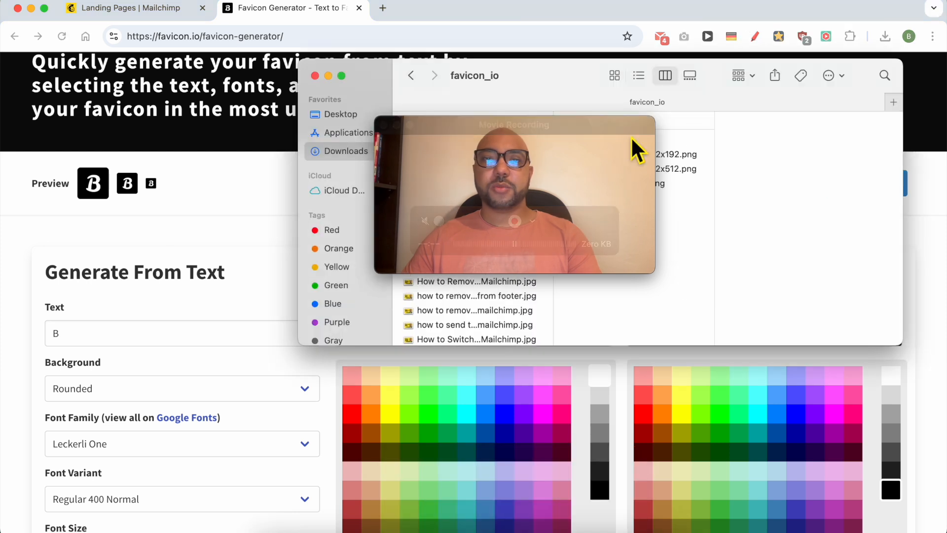
{"action": "left_click", "coordinate": [458, 140]}
{"action": "left_click_drag", "start_coordinate": [458, 140], "coordinate": [814, 318]}
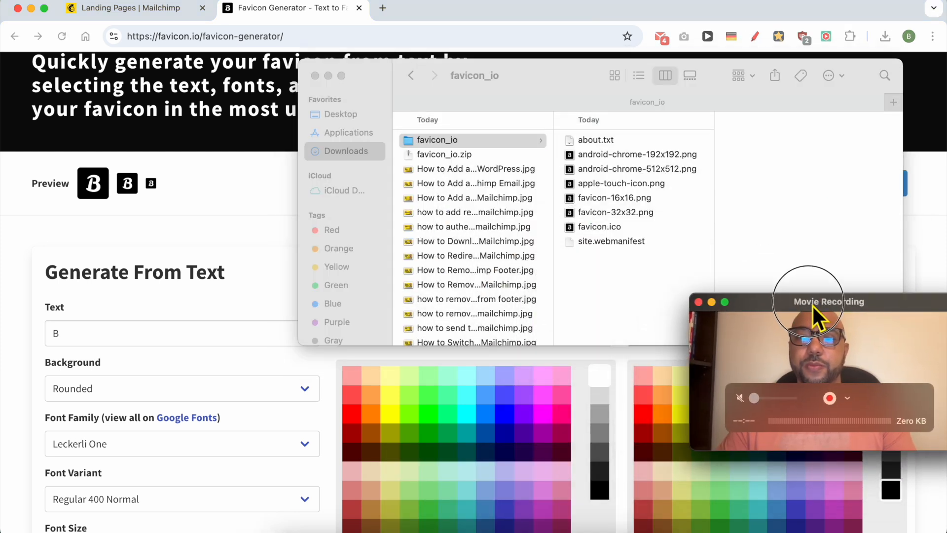
{"action": "left_click", "coordinate": [186, 11]}
{"action": "left_click_drag", "start_coordinate": [773, 302], "coordinate": [750, 281]}
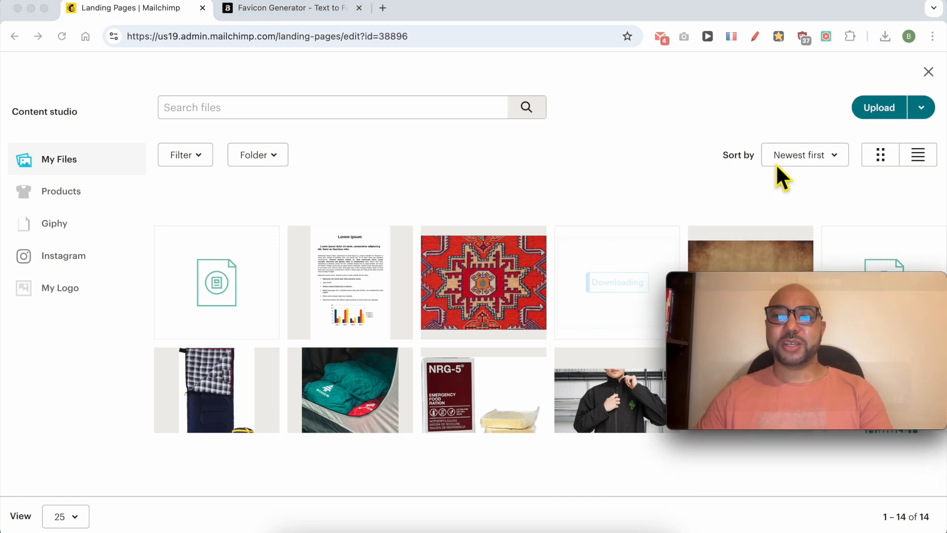
- Upload android-chrome-512x512.png from the favicon_io folder in Downloads as the landing page's custom site icon
{"action": "left_click", "coordinate": [882, 108]}
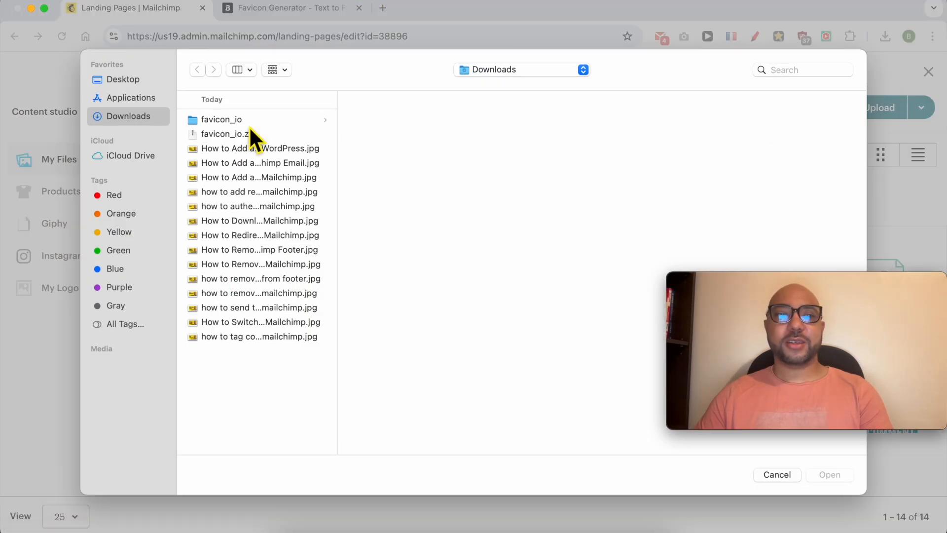
{"action": "left_click", "coordinate": [266, 120]}
{"action": "left_click", "coordinate": [413, 184]}
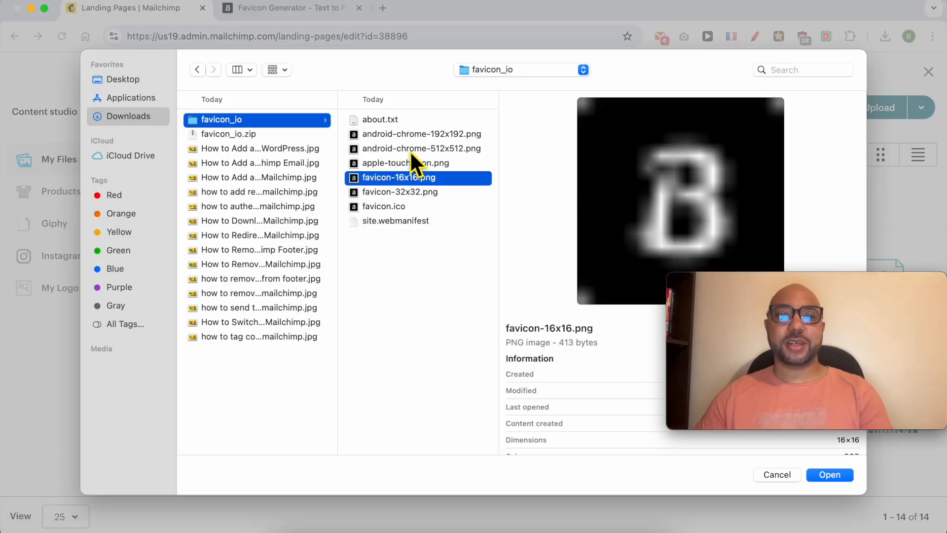
{"action": "left_click", "coordinate": [410, 150]}
{"action": "double_click", "coordinate": [416, 149]}
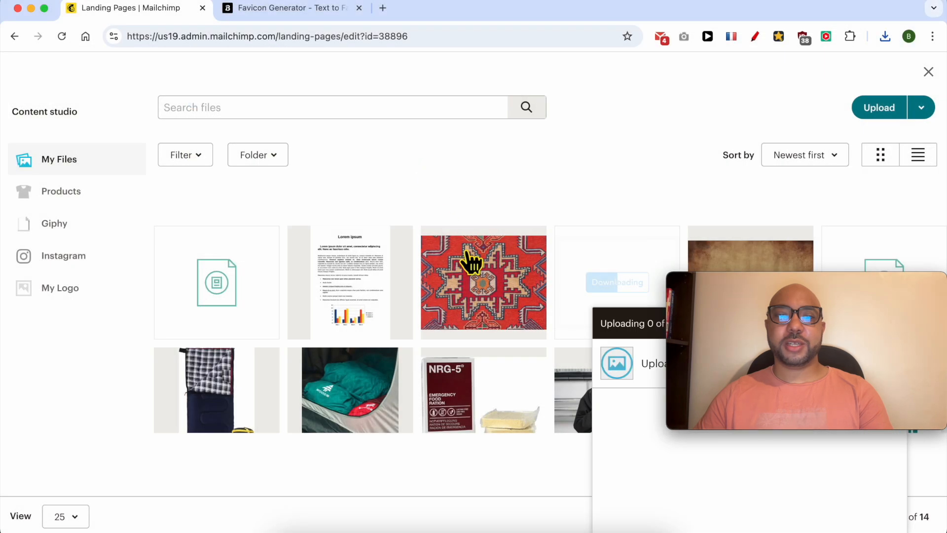
{"action": "left_click_drag", "start_coordinate": [810, 277], "coordinate": [745, 311]}
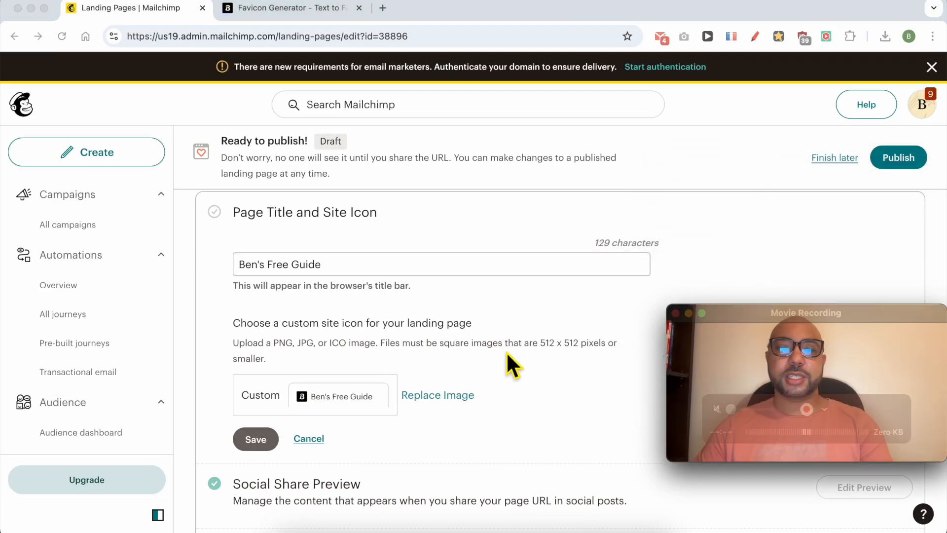
- Save the landing page's title and site icon settings
{"action": "scroll", "coordinate": [338, 404], "scroll_direction": "down", "scroll_amount": 1}
{"action": "scroll", "coordinate": [340, 407], "scroll_direction": "down", "scroll_amount": 3}
{"action": "left_click", "coordinate": [253, 346]}
{"action": "left_click_drag", "start_coordinate": [744, 324], "coordinate": [567, 17]}
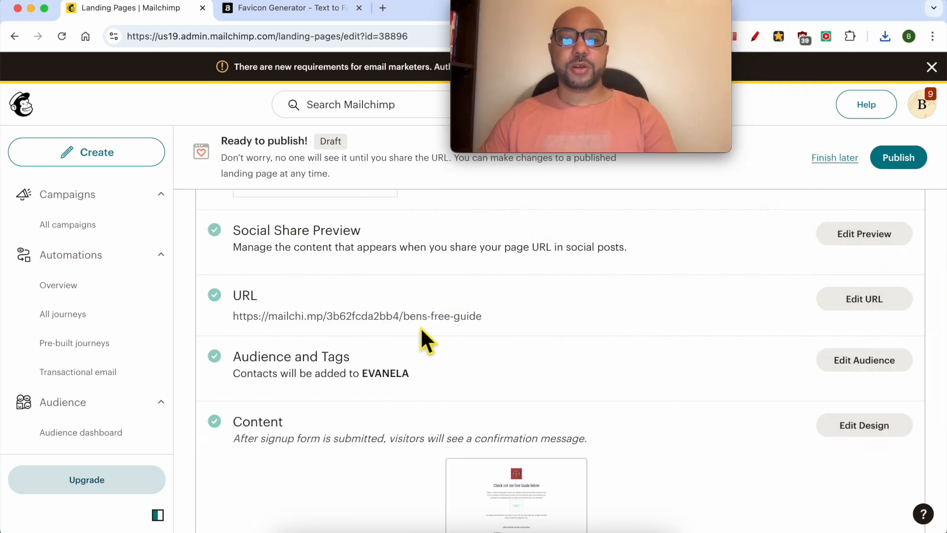
- Open the landing page's URL settings and save them with the Mailchimp domain and the ending bens-free-guide
{"action": "left_click", "coordinate": [880, 300]}
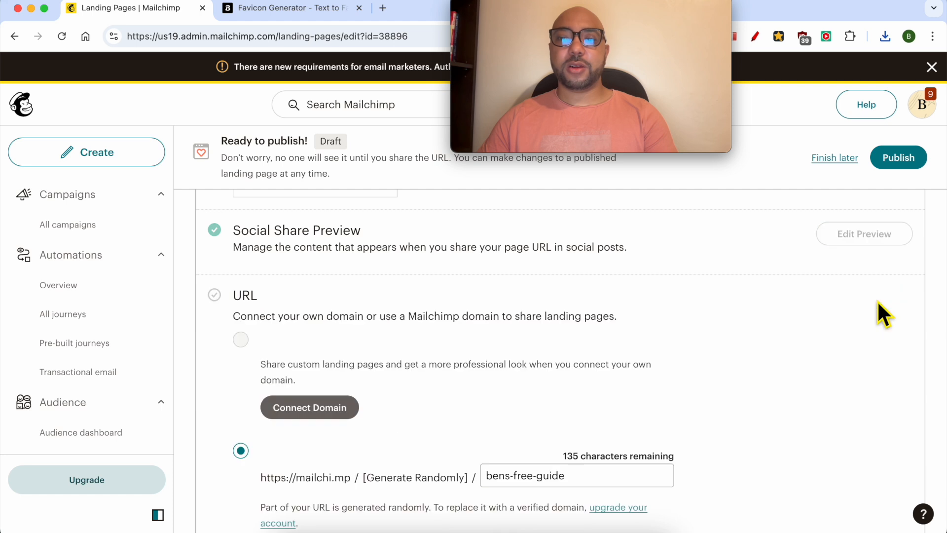
{"action": "scroll", "coordinate": [494, 410], "scroll_direction": "down", "scroll_amount": 2}
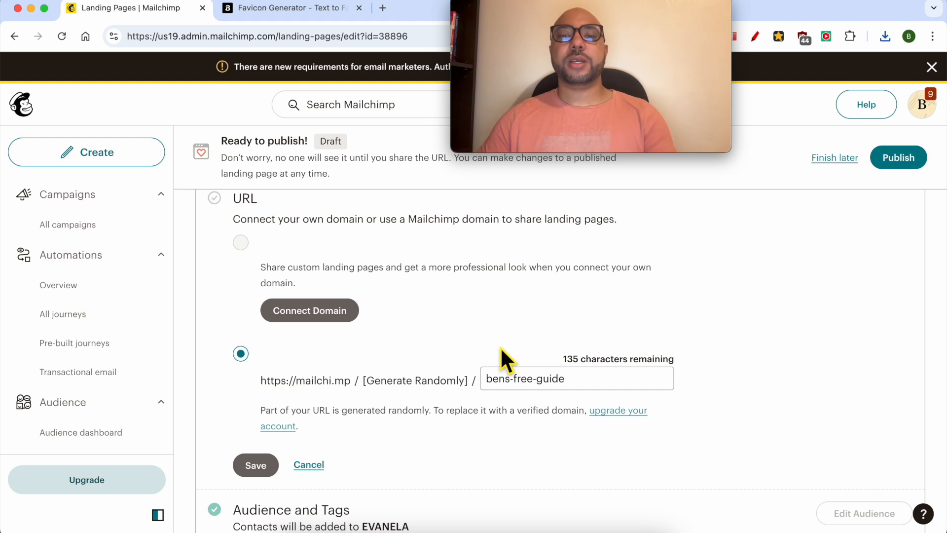
{"action": "left_click", "coordinate": [547, 387]}
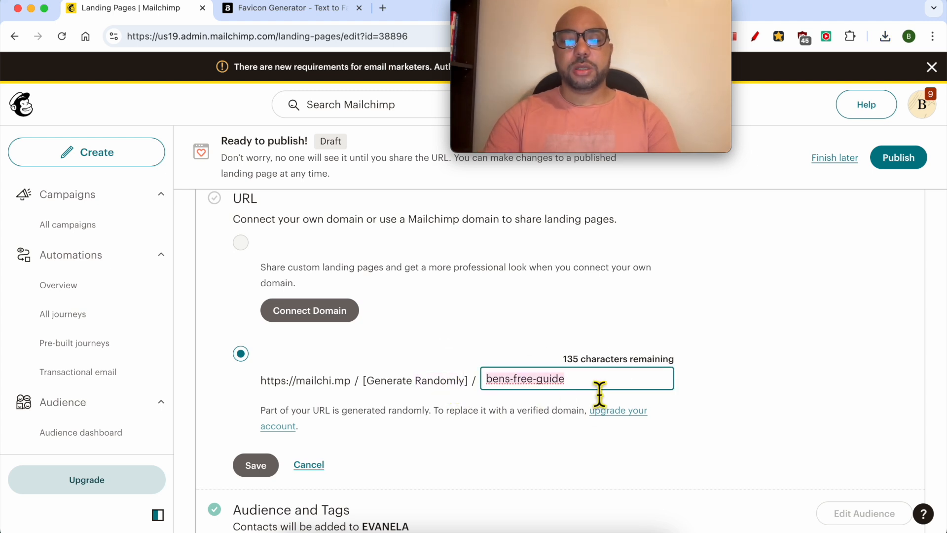
{"action": "left_click", "coordinate": [256, 463]}
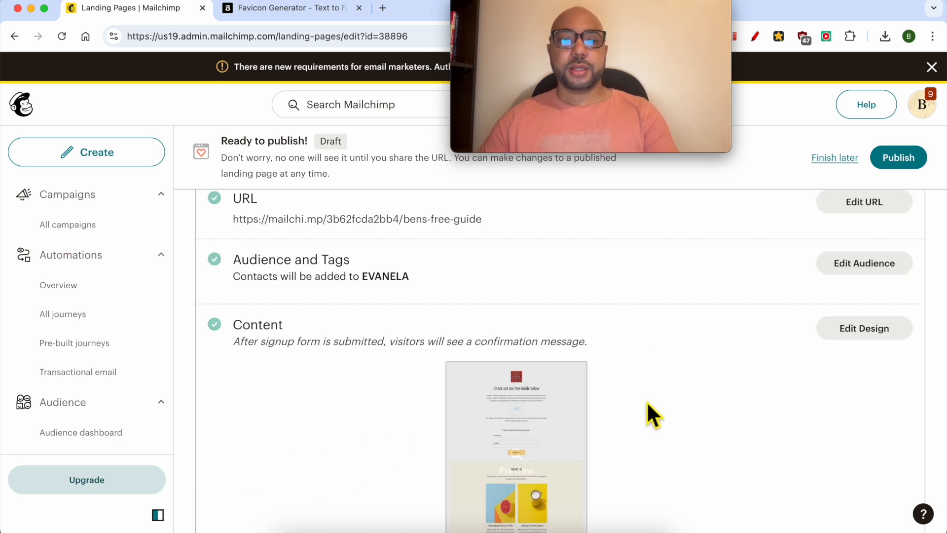
- Set the landing page's audience to EVANELA, add the tag Book 1 Buyer for new sign-ups and save
{"action": "left_click", "coordinate": [851, 264]}
{"action": "left_click", "coordinate": [333, 324]}
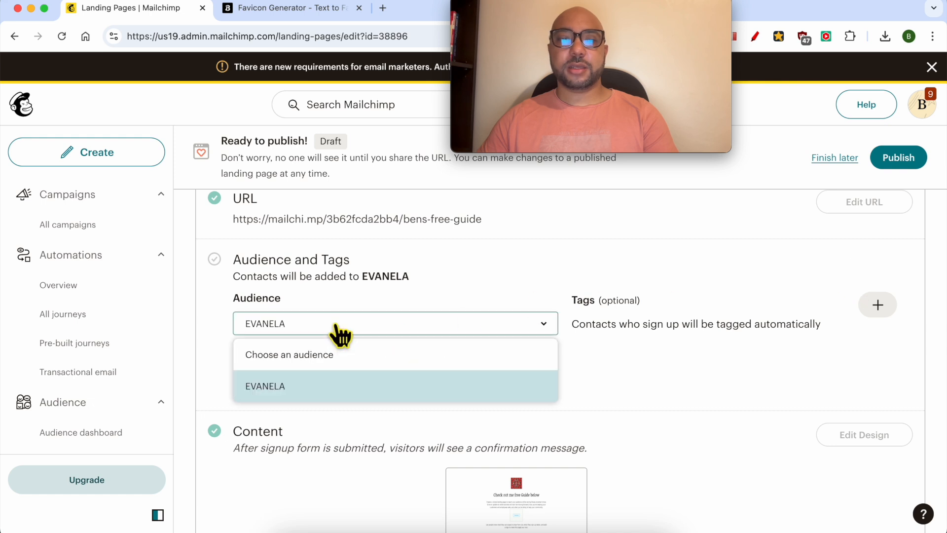
{"action": "left_click", "coordinate": [309, 393]}
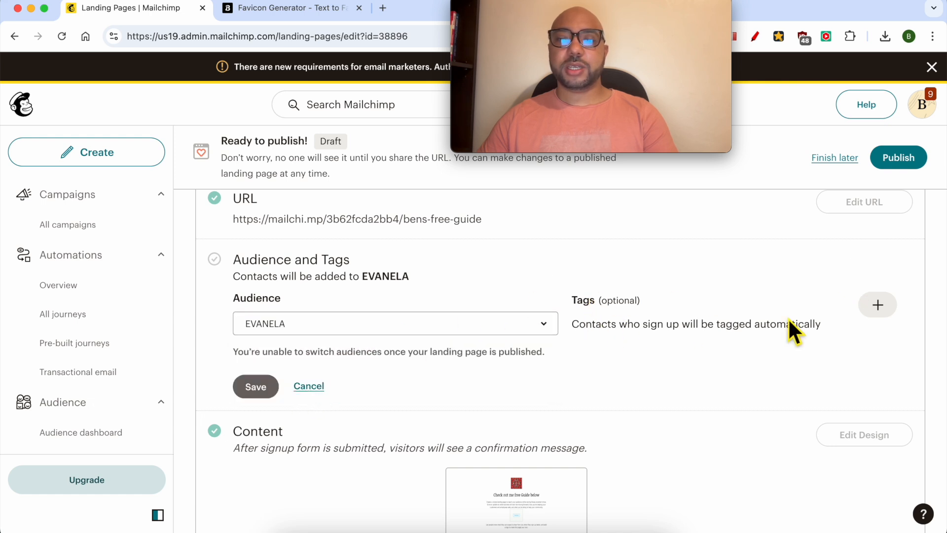
{"action": "left_click", "coordinate": [878, 306]}
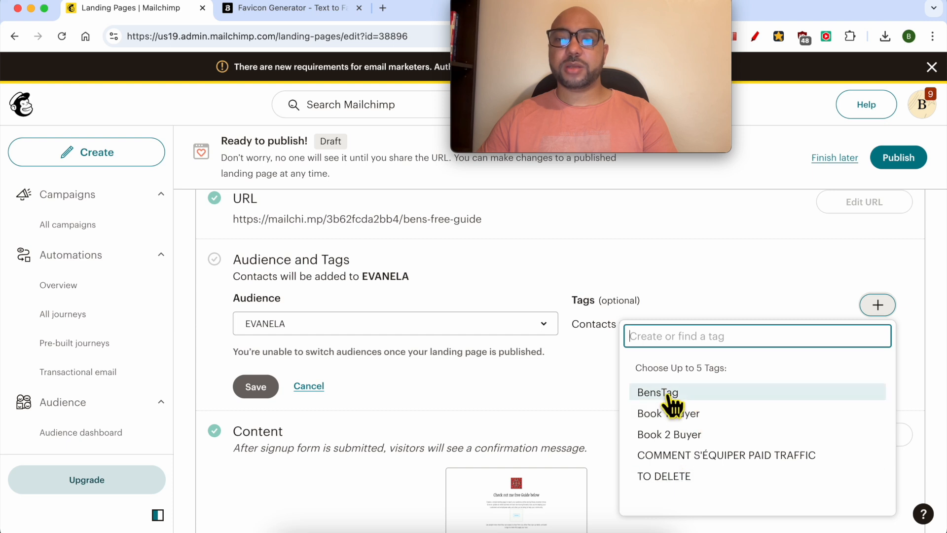
{"action": "left_click", "coordinate": [691, 414]}
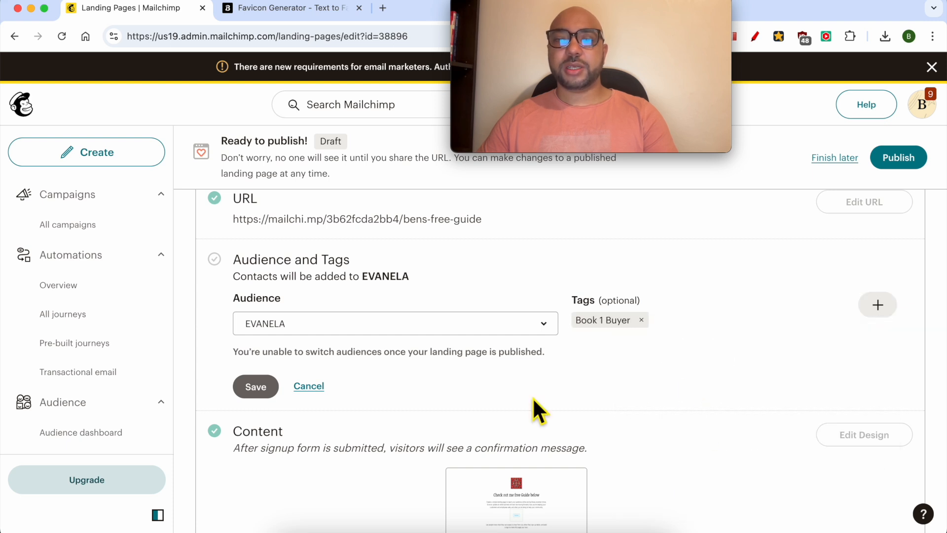
{"action": "left_click", "coordinate": [261, 387]}
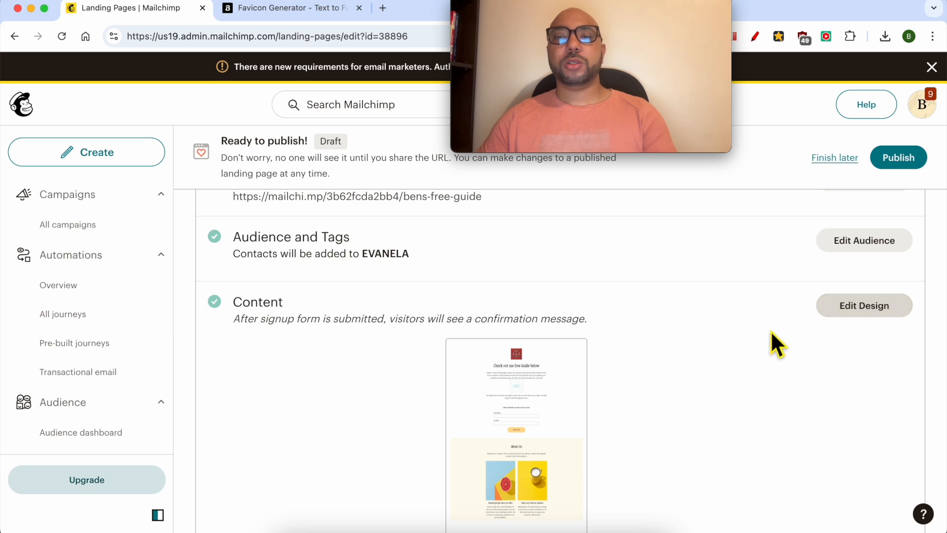
- Check the content preview and the Settings & Tracking section, and publish the landing page
{"action": "scroll", "coordinate": [692, 395], "scroll_direction": "down", "scroll_amount": 3}
{"action": "scroll", "coordinate": [694, 408], "scroll_direction": "down", "scroll_amount": 3}
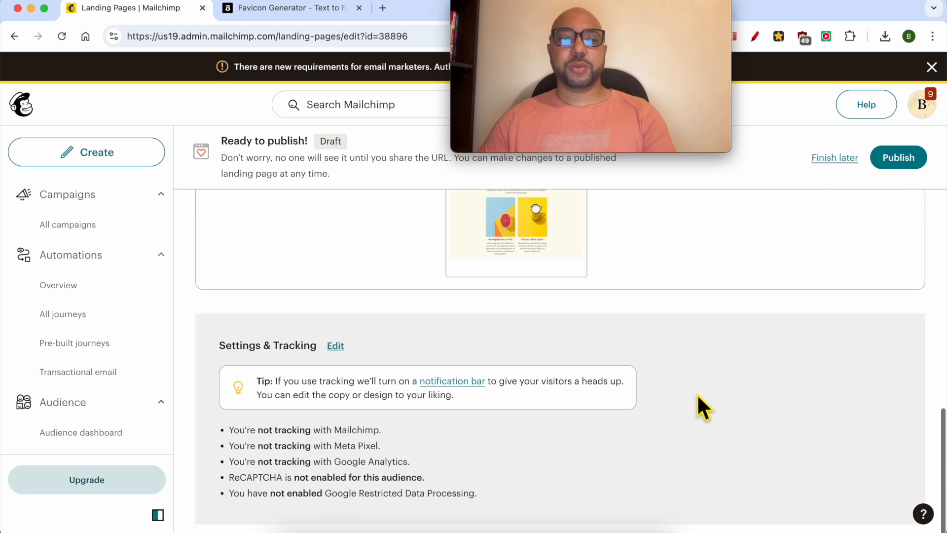
{"action": "scroll", "coordinate": [755, 403], "scroll_direction": "up", "scroll_amount": 6}
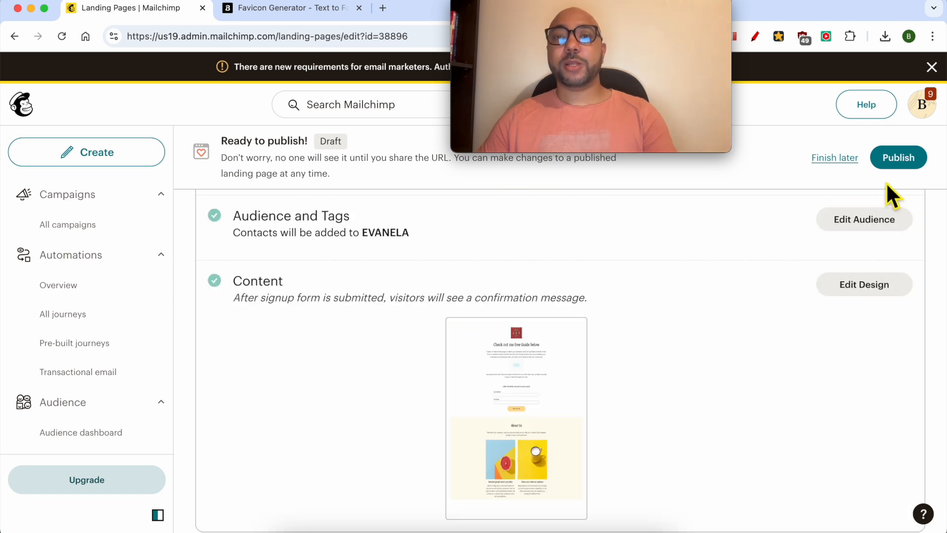
{"action": "left_click", "coordinate": [899, 159]}
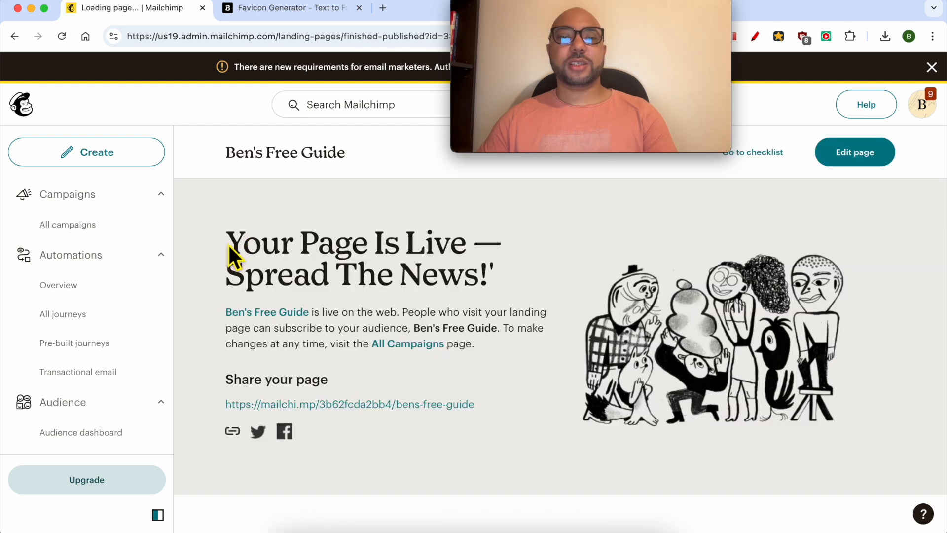
- Open the published landing page from its share link and look through it down to the About Us section
{"action": "left_click_drag", "start_coordinate": [229, 246], "coordinate": [474, 253]}
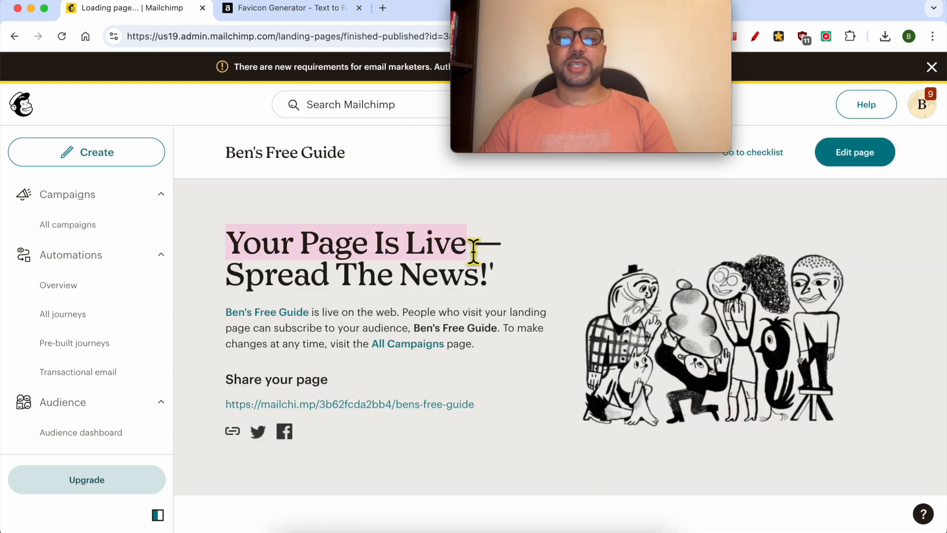
{"action": "left_click", "coordinate": [374, 407]}
{"action": "left_click_drag", "start_coordinate": [549, 11], "coordinate": [776, 241]}
{"action": "left_click", "coordinate": [609, 156]}
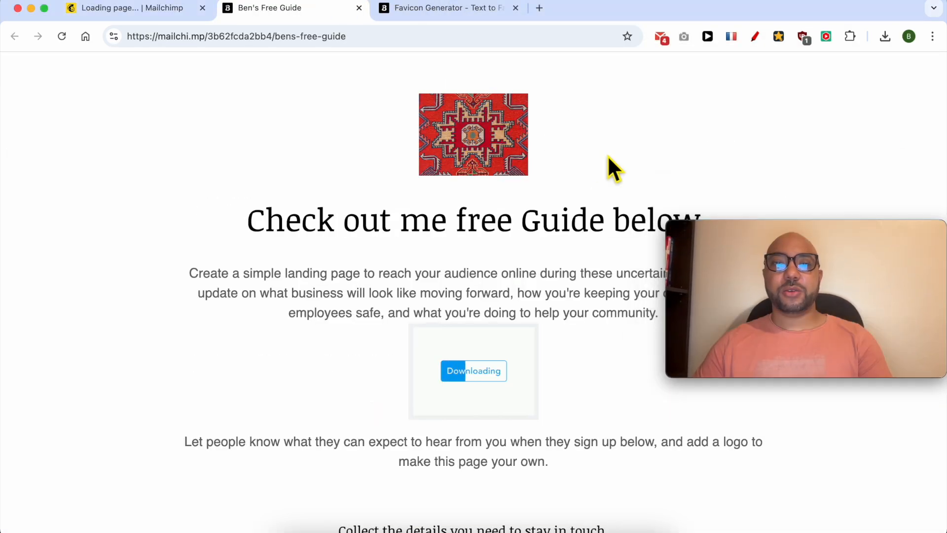
{"action": "scroll", "coordinate": [390, 235], "scroll_direction": "down", "scroll_amount": 10}
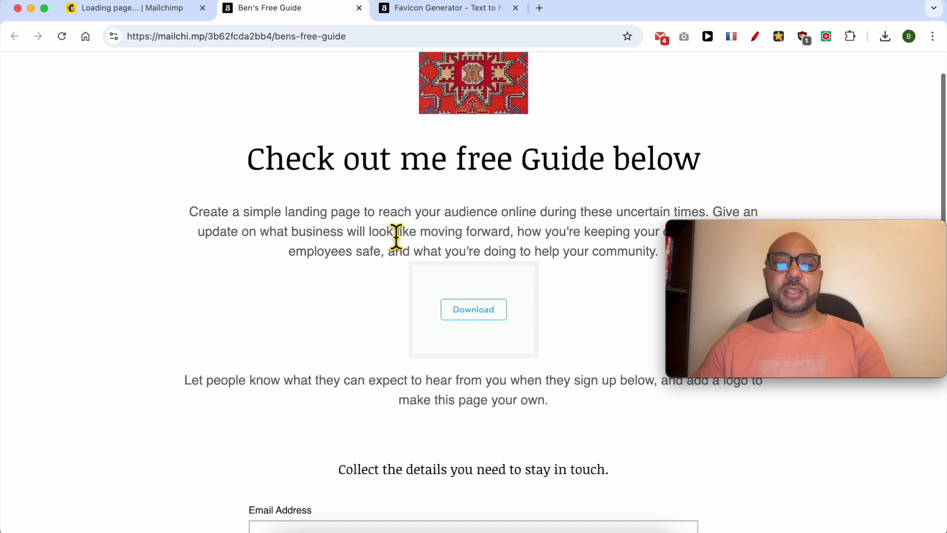
{"action": "scroll", "coordinate": [395, 229], "scroll_direction": "down", "scroll_amount": 15}
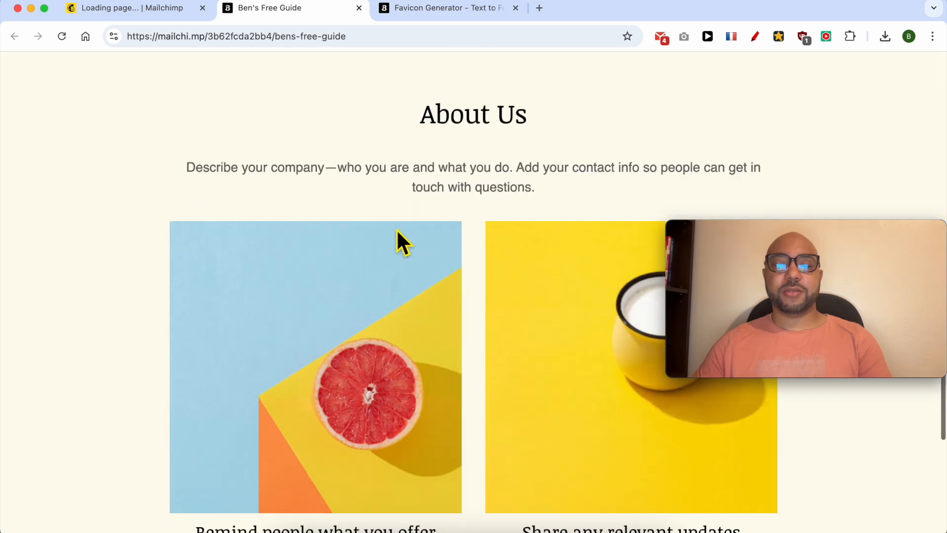